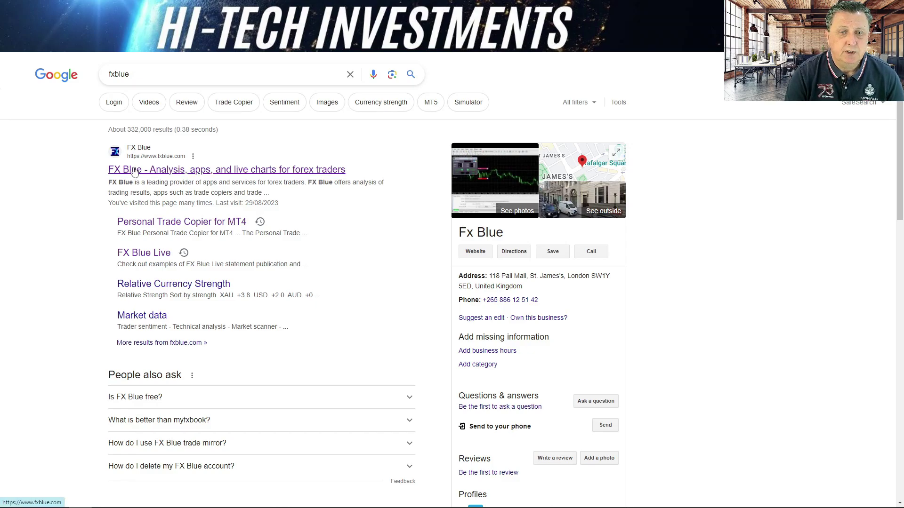
- Open the 'FX Blue - Analysis, apps, and live charts for forex traders' search result
{"action": "left_click", "coordinate": [134, 172]}
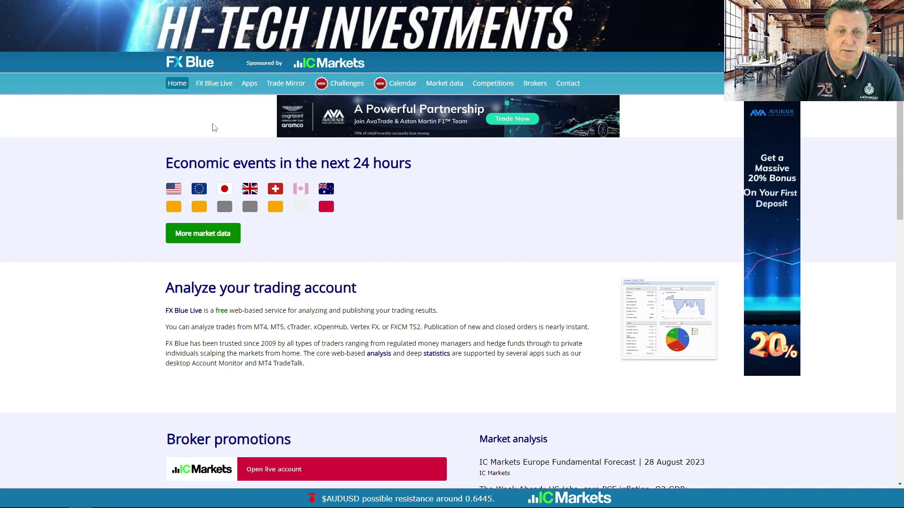
- Go to the FX Blue Live page with its login and registration options
{"action": "left_click", "coordinate": [217, 84]}
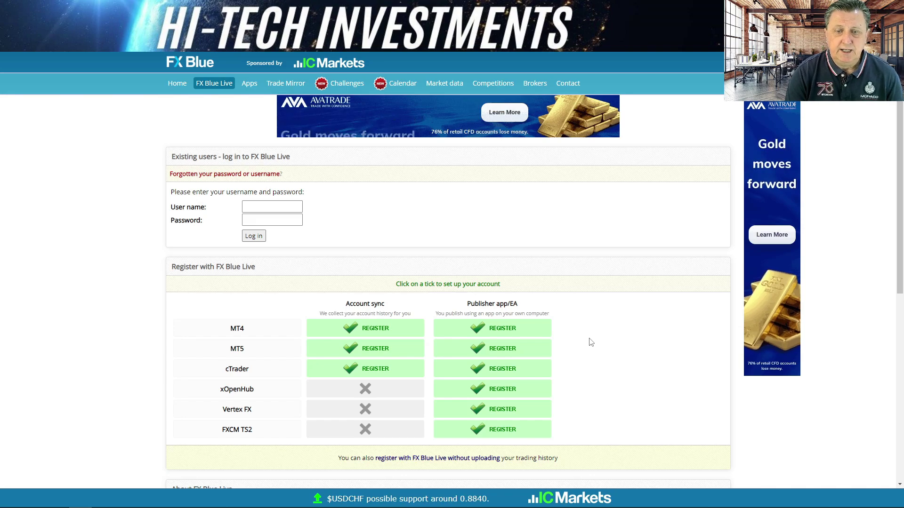
- Register an MT4 Publisher app/EA account, entering a new user ID, password and email
{"action": "left_click", "coordinate": [500, 328]}
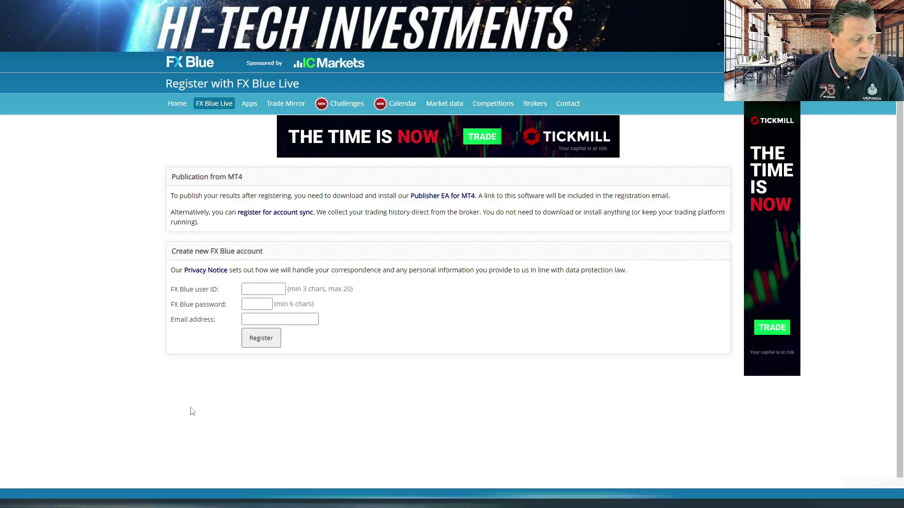
{"action": "left_click", "coordinate": [276, 288]}
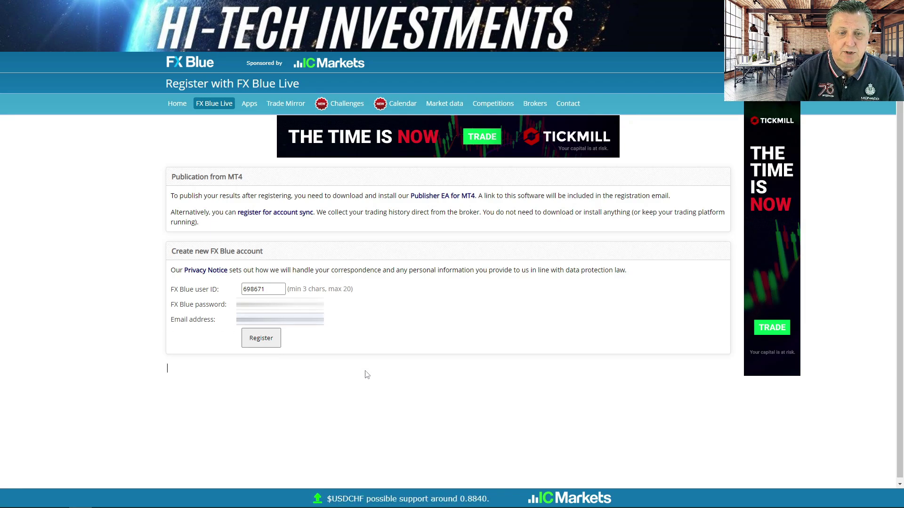
{"action": "left_click", "coordinate": [260, 339]}
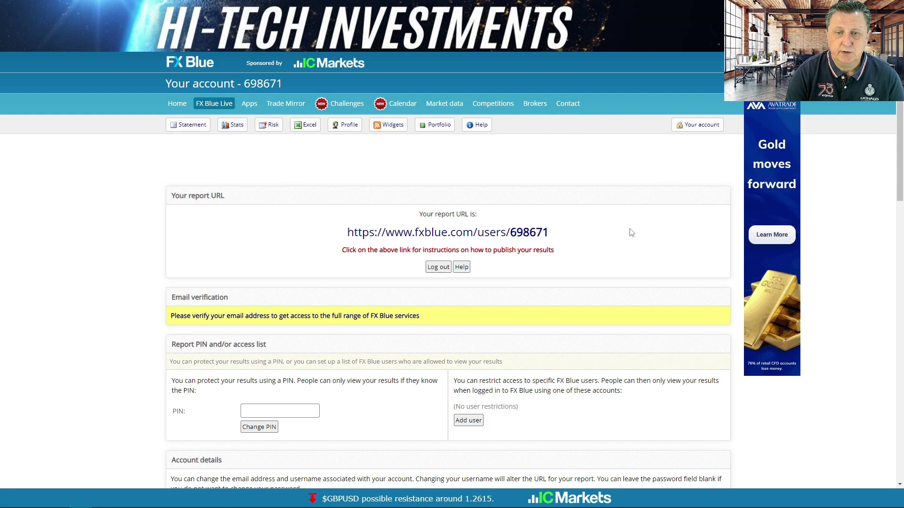
- Check the empty report page in a new tab, then switch to the FX Blue welcome email
{"action": "right_click", "coordinate": [512, 236]}
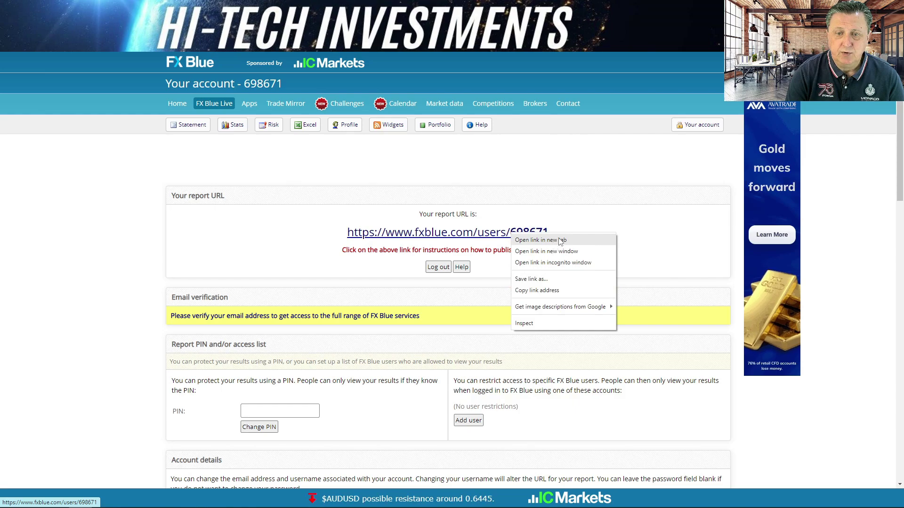
{"action": "left_click", "coordinate": [560, 241]}
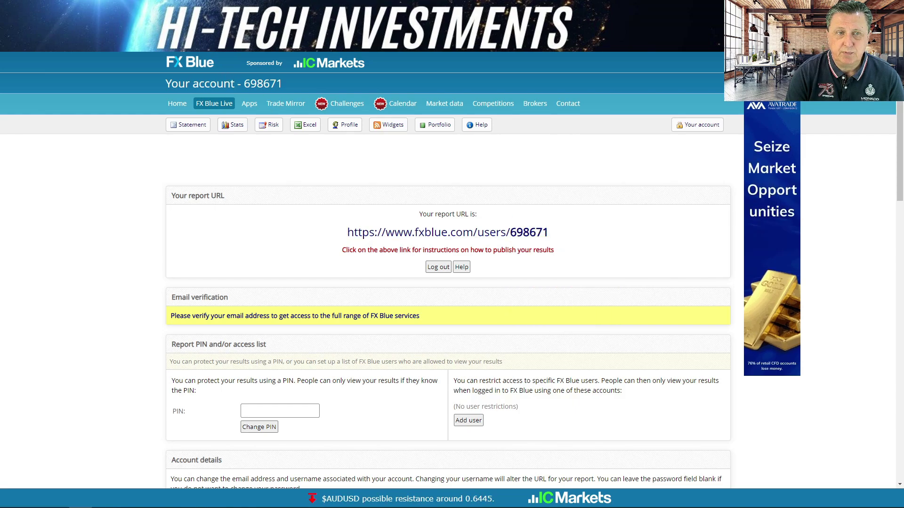
{"action": "key", "text": "ctrl+Tab"}
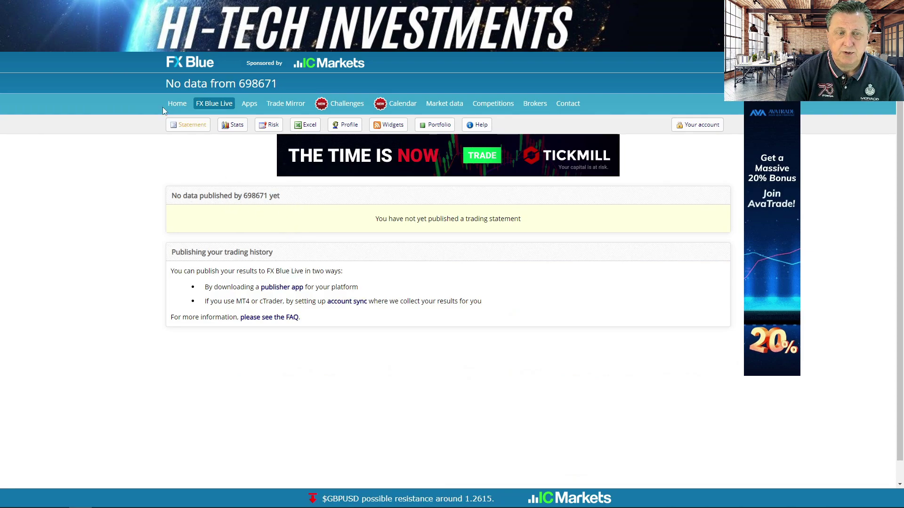
{"action": "key", "text": "ctrl+Tab"}
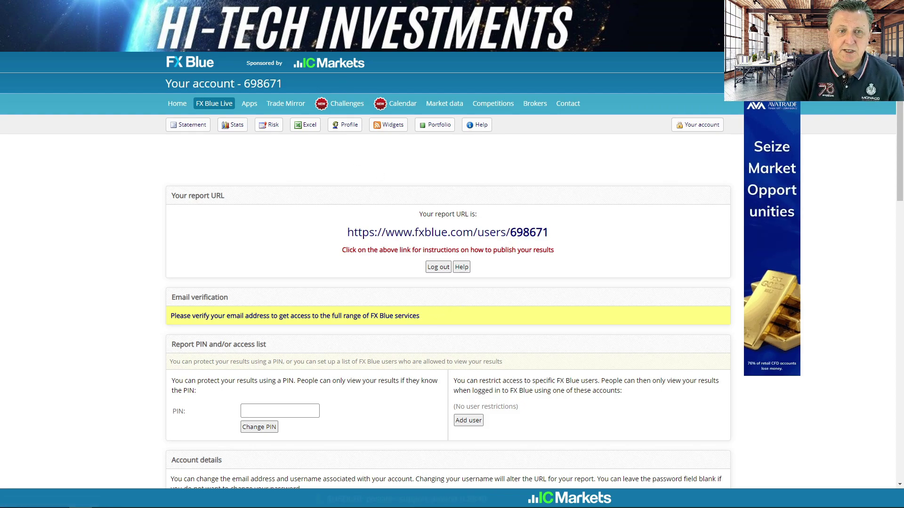
{"action": "key", "text": "ctrl+Tab"}
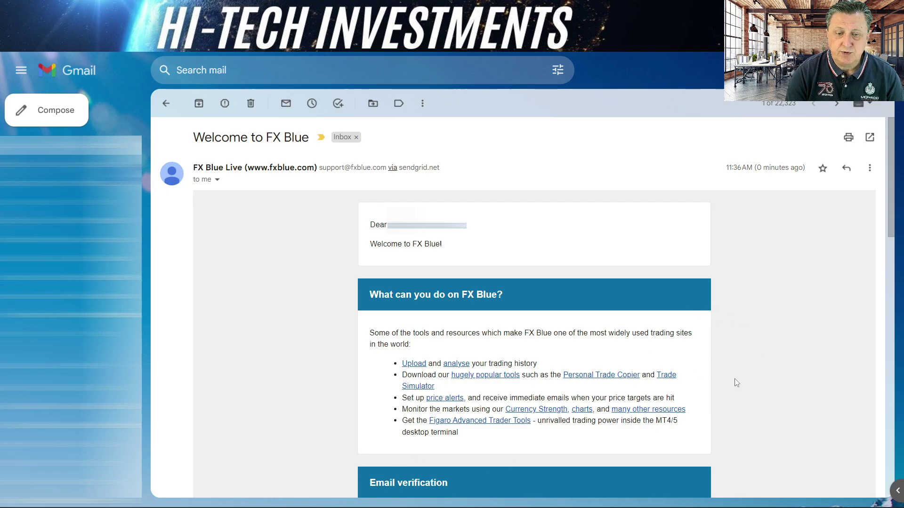
- Follow the validation link under Email verification in the Welcome to FX Blue email
{"action": "left_click", "coordinate": [891, 372]}
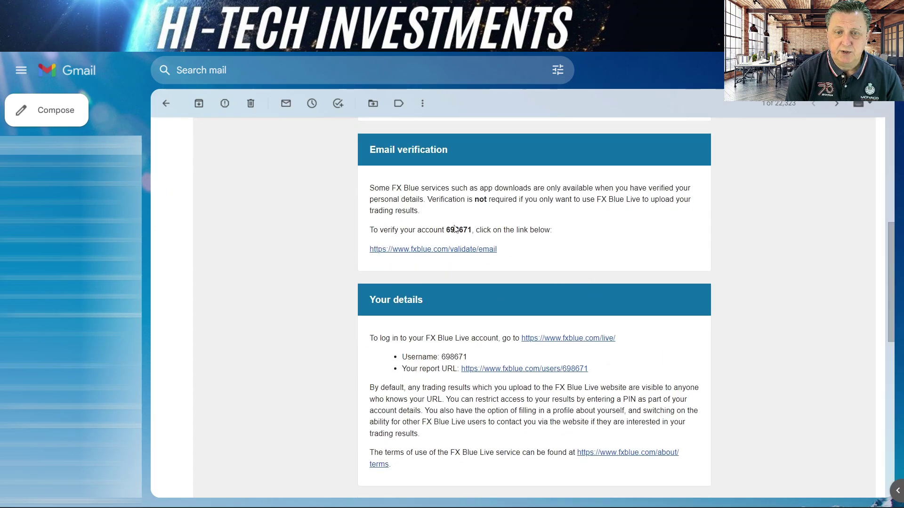
{"action": "left_click", "coordinate": [452, 251]}
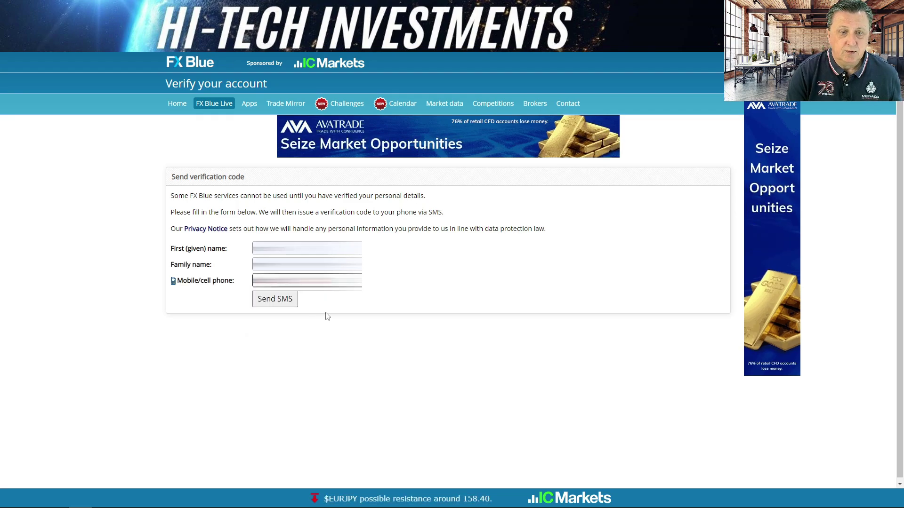
- Verify the account details with the SMS code and continue to the FX Blue home page
{"action": "left_click", "coordinate": [277, 302]}
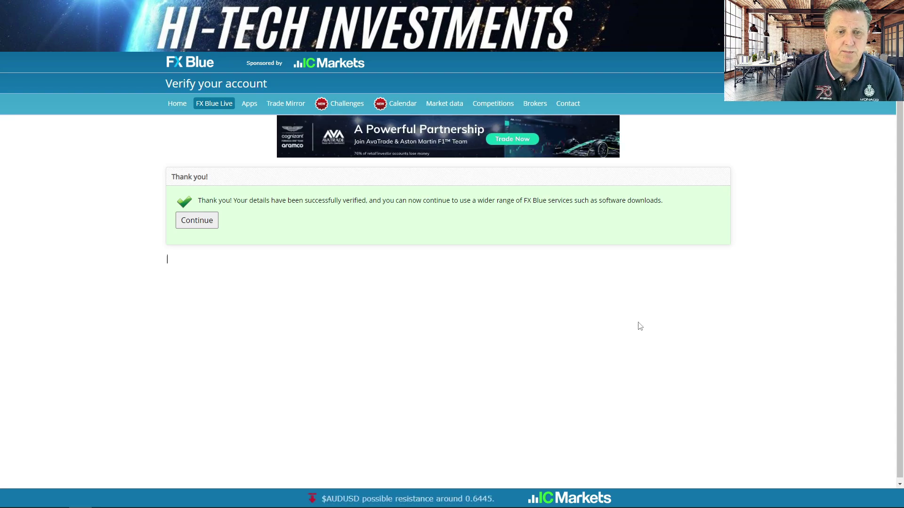
{"action": "left_click", "coordinate": [201, 223]}
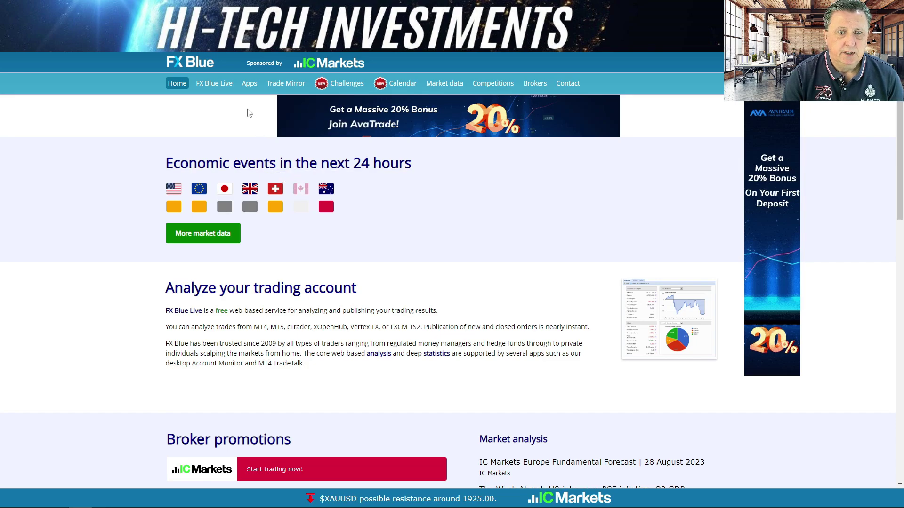
- Browse FX Blue Apps to the Trader tools > Publishing tools list
{"action": "left_click", "coordinate": [250, 84]}
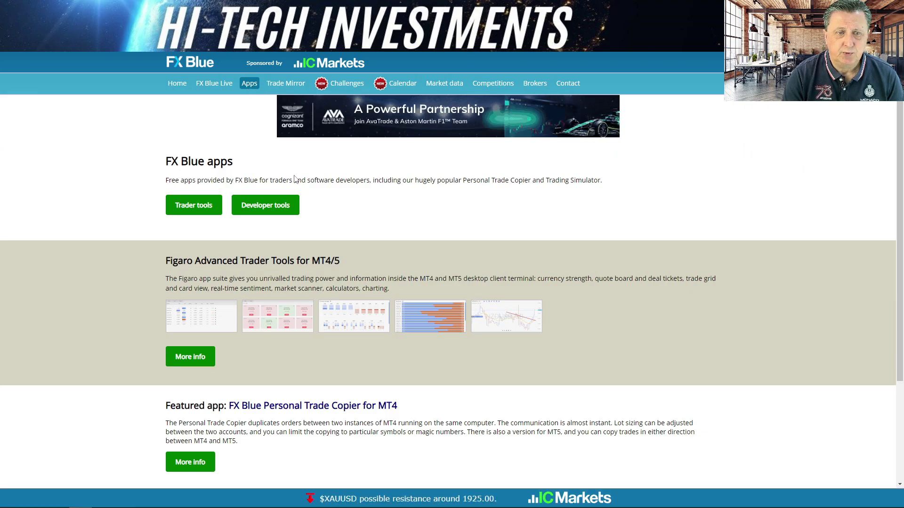
{"action": "scroll", "coordinate": [363, 185], "scroll_direction": "down", "scroll_amount": 3}
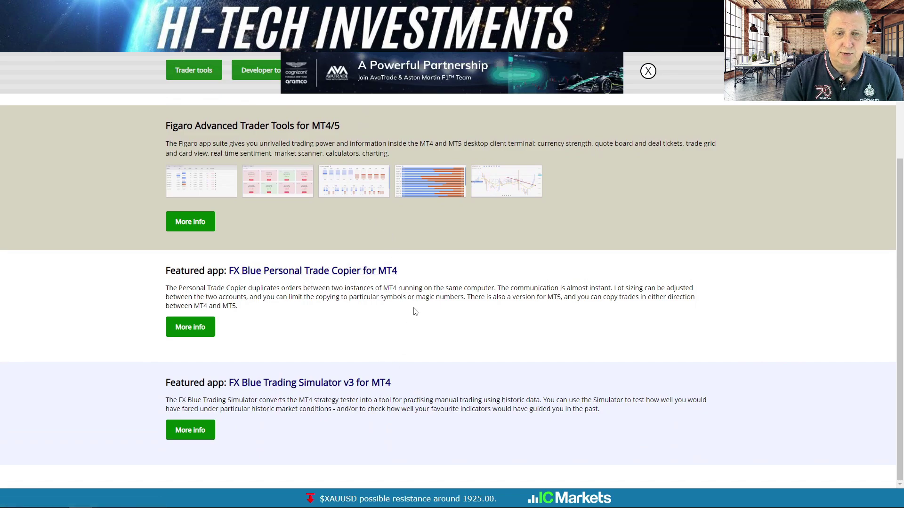
{"action": "scroll", "coordinate": [401, 283], "scroll_direction": "up", "scroll_amount": 3}
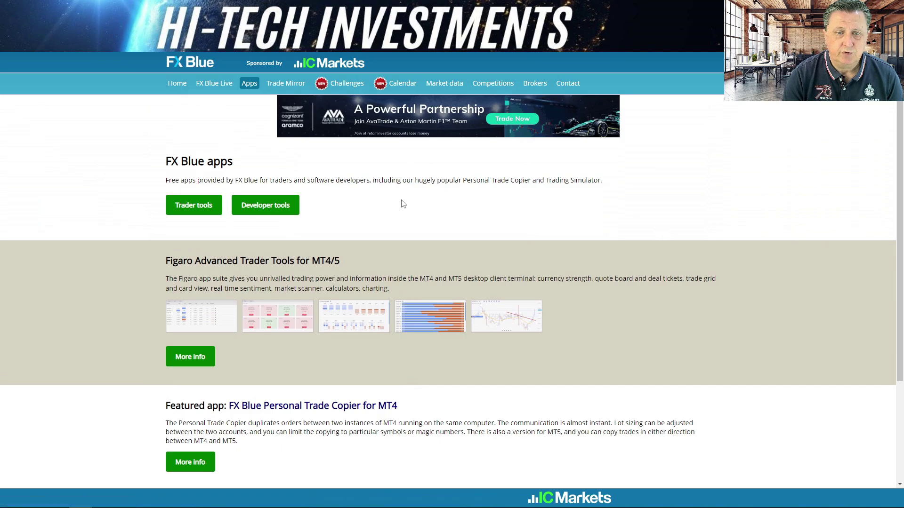
{"action": "left_click", "coordinate": [190, 210]}
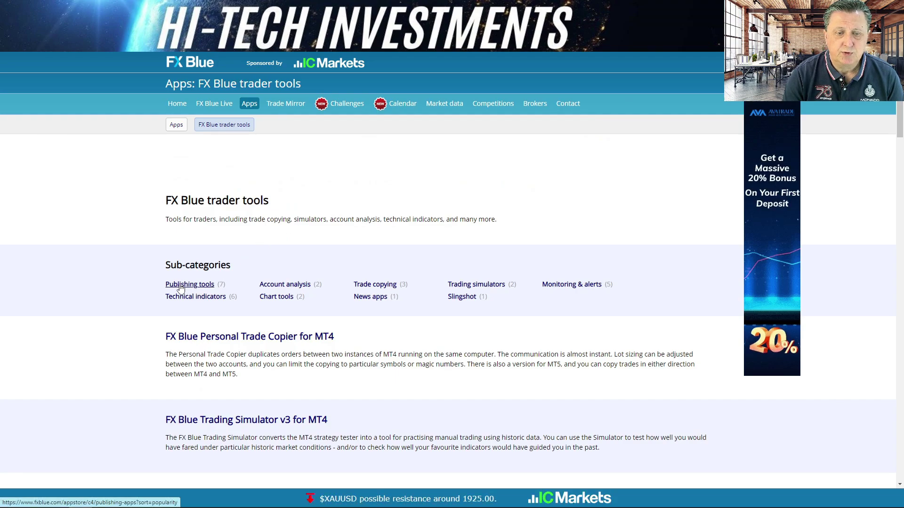
{"action": "left_click", "coordinate": [180, 288]}
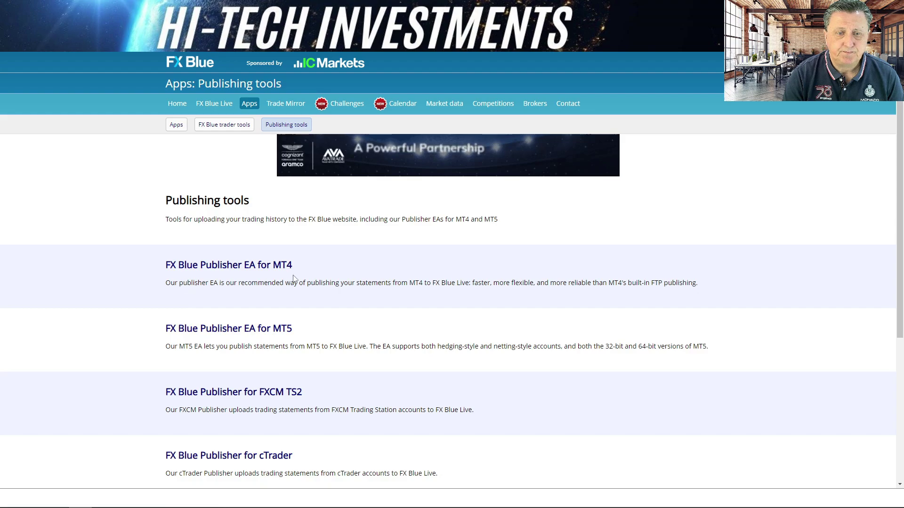
- Download the FX Blue Publisher EA for MT4 from its app page
{"action": "scroll", "coordinate": [530, 253], "scroll_direction": "down", "scroll_amount": 4}
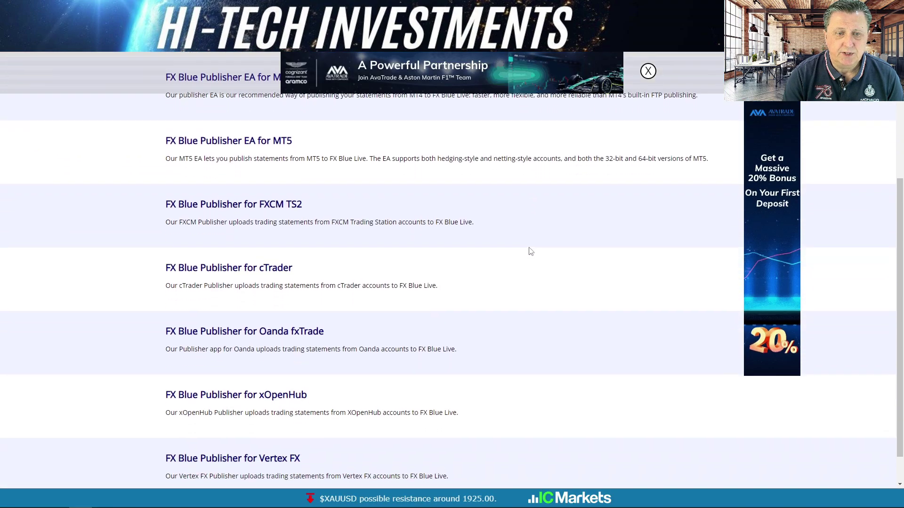
{"action": "scroll", "coordinate": [530, 252], "scroll_direction": "up", "scroll_amount": 1}
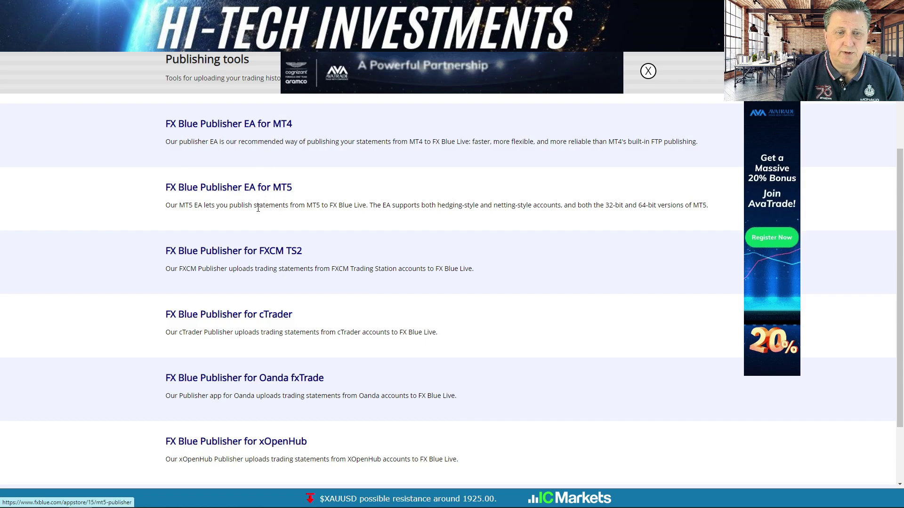
{"action": "scroll", "coordinate": [254, 265], "scroll_direction": "down", "scroll_amount": 2}
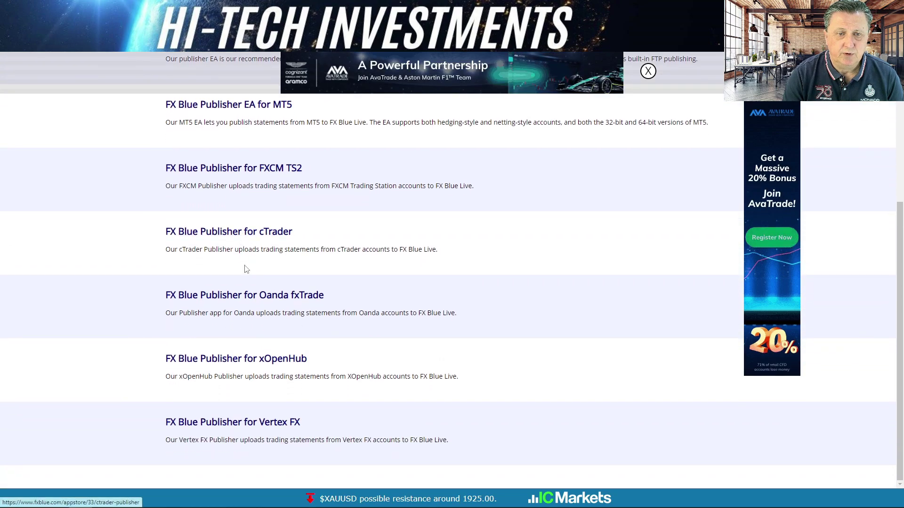
{"action": "scroll", "coordinate": [281, 323], "scroll_direction": "up", "scroll_amount": 3}
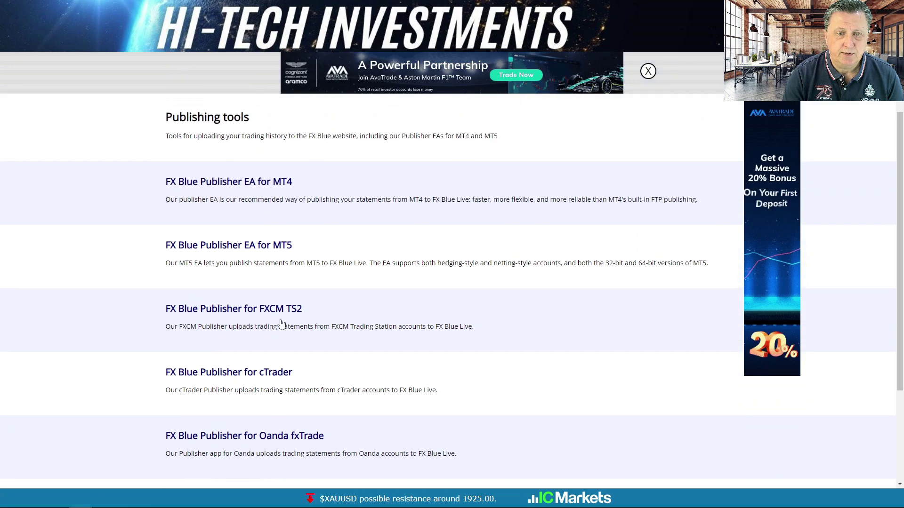
{"action": "scroll", "coordinate": [281, 324], "scroll_direction": "up", "scroll_amount": 2}
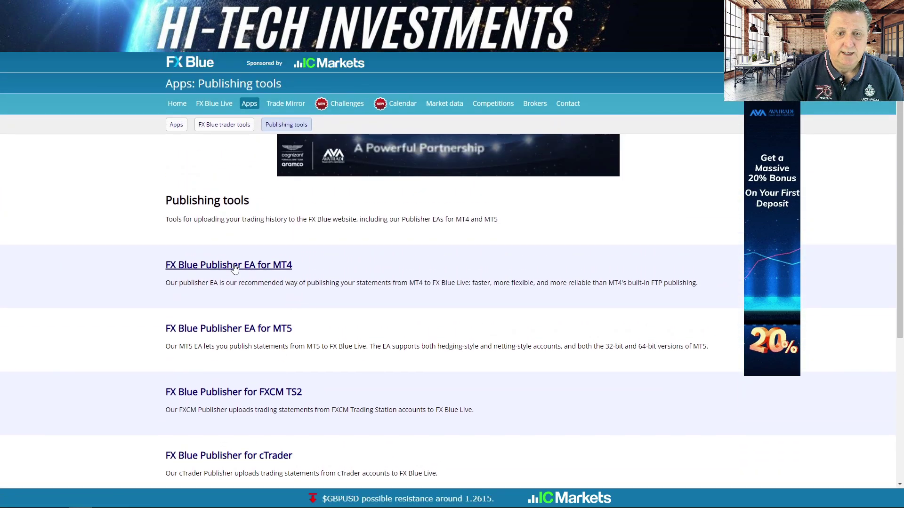
{"action": "left_click", "coordinate": [235, 266]}
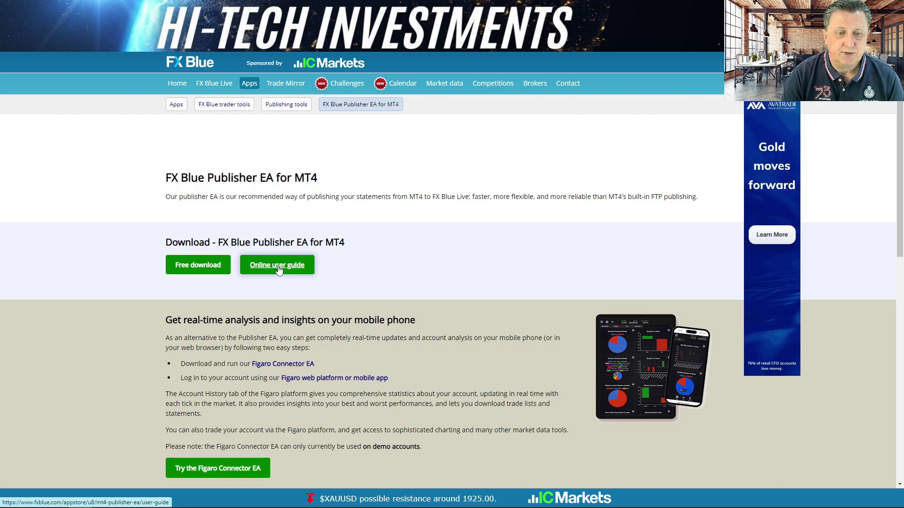
{"action": "left_click", "coordinate": [205, 270]}
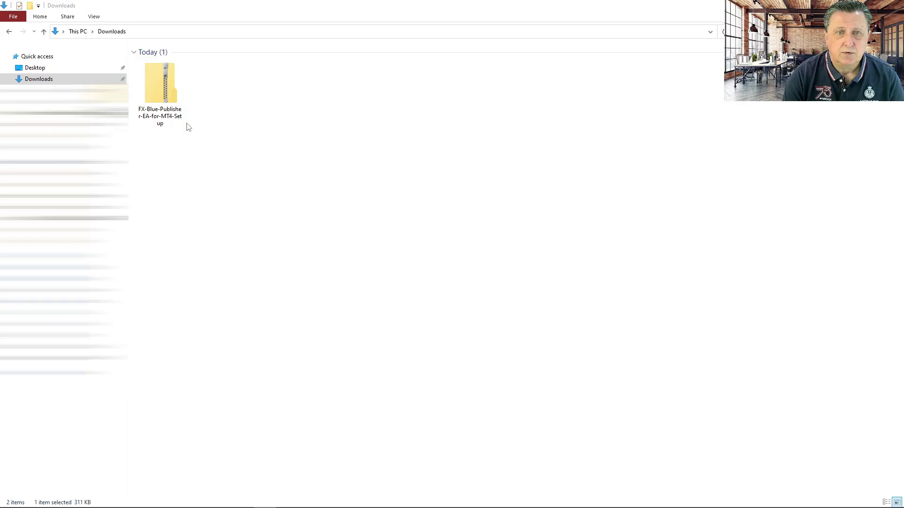
- Open the downloaded Publisher EA zip and show its contents as large icons
{"action": "double_click", "coordinate": [161, 83]}
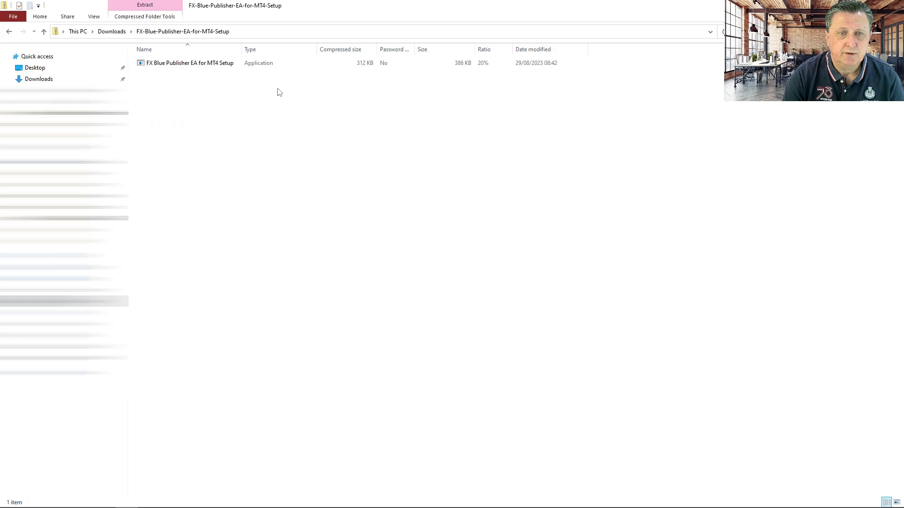
{"action": "right_click", "coordinate": [325, 113]}
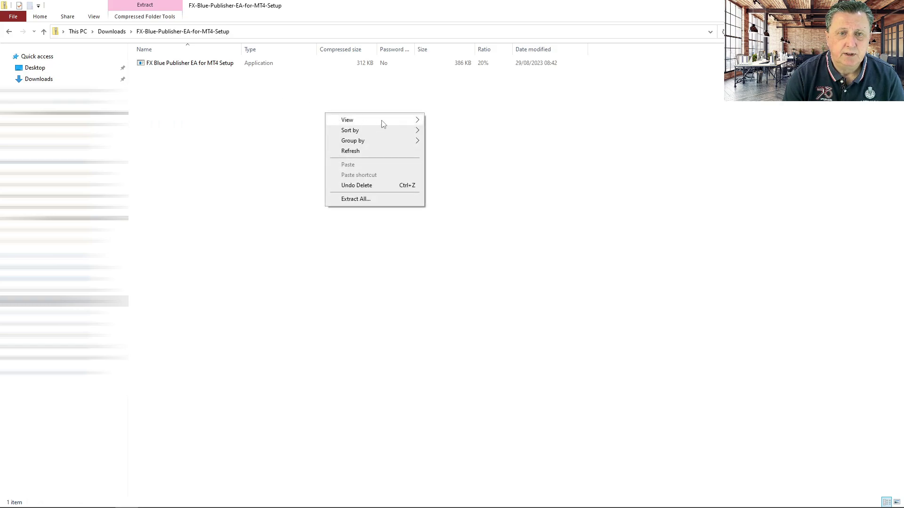
{"action": "mouse_move", "coordinate": [405, 120]}
{"action": "left_click", "coordinate": [463, 132]}
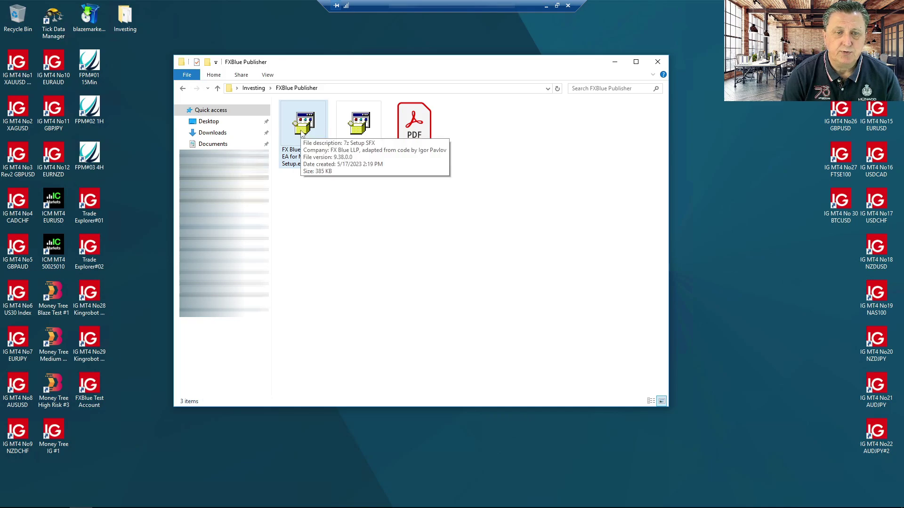
{"action": "left_click", "coordinate": [300, 158]}
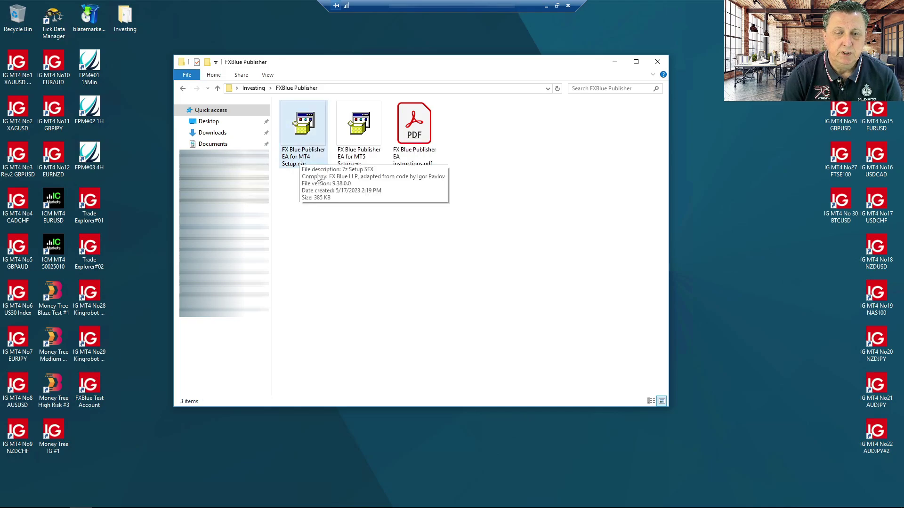
{"action": "left_click", "coordinate": [430, 215]}
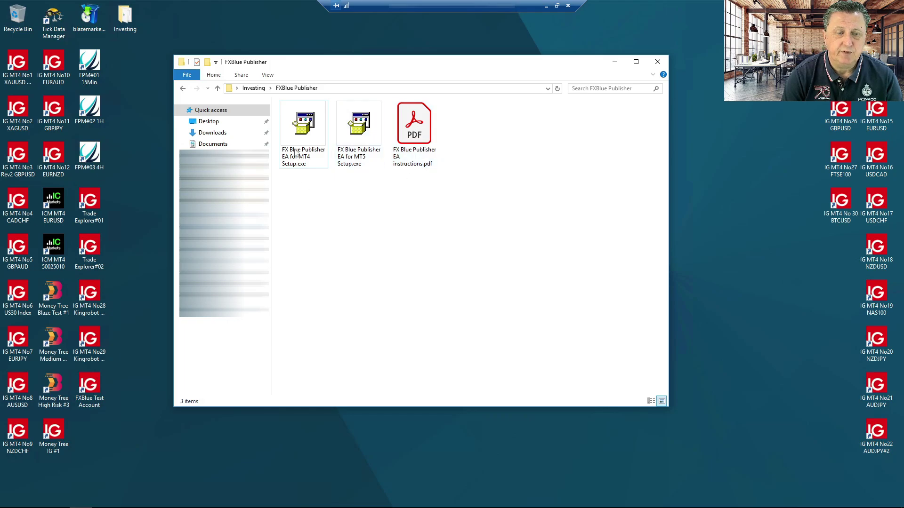
{"action": "left_click", "coordinate": [306, 128]}
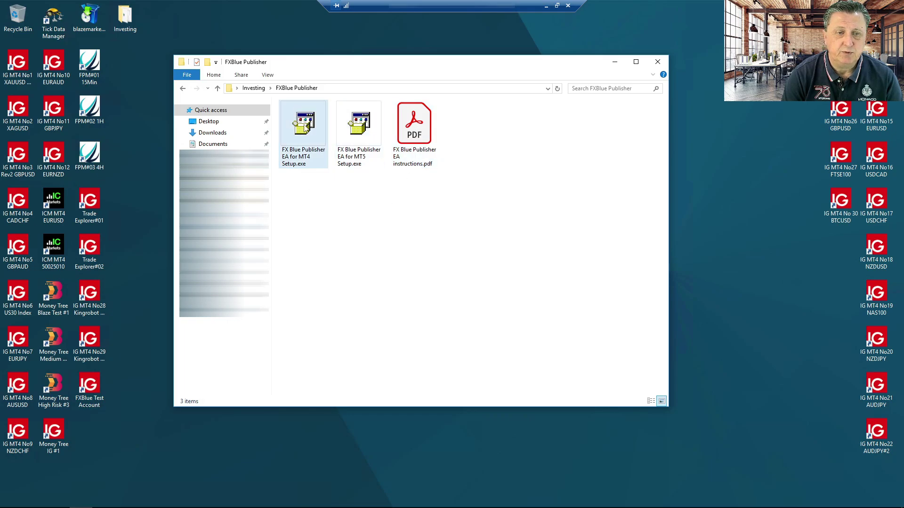
- Run the MT4 setup and install into FXBlue Test Account only, leaving IG MT4 and TRDEXP#02 unselected
{"action": "double_click", "coordinate": [305, 128]}
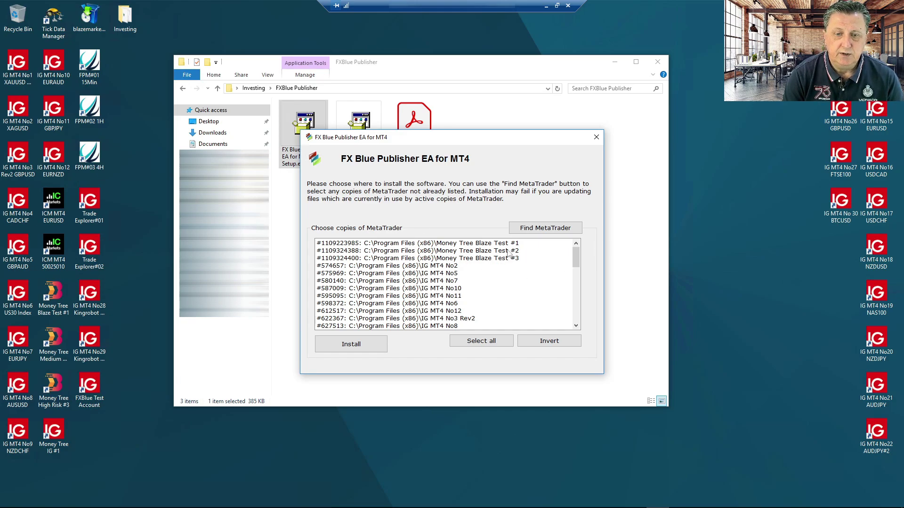
{"action": "left_click_drag", "start_coordinate": [576, 256], "coordinate": [575, 282]}
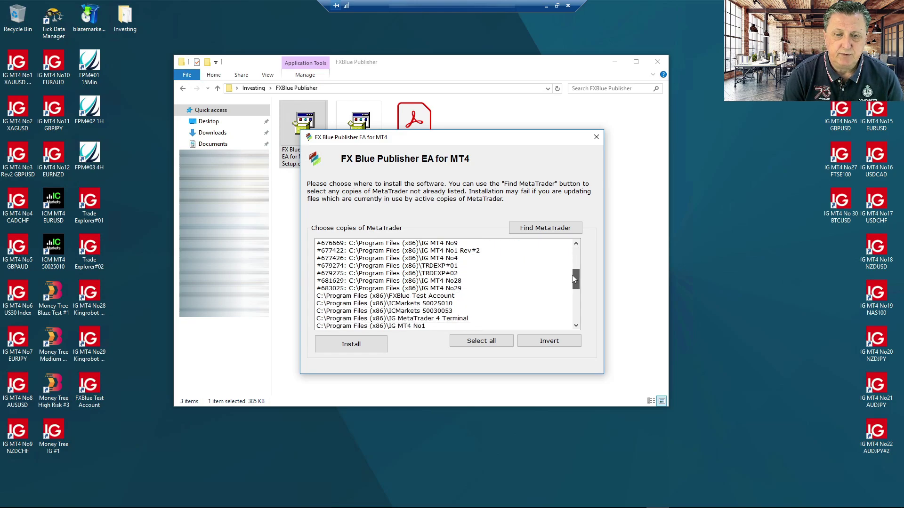
{"action": "left_click", "coordinate": [432, 297]}
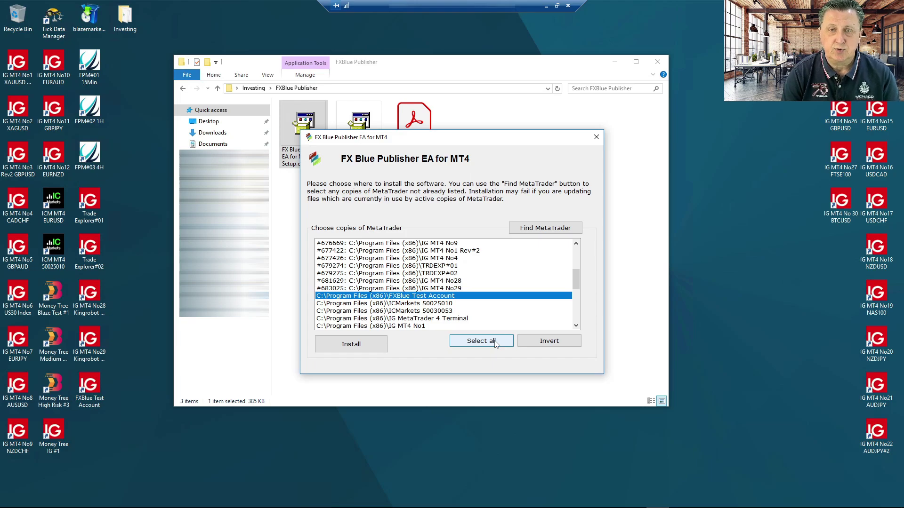
{"action": "left_click", "coordinate": [458, 288]}
{"action": "left_click", "coordinate": [457, 274], "text": "ctrl"}
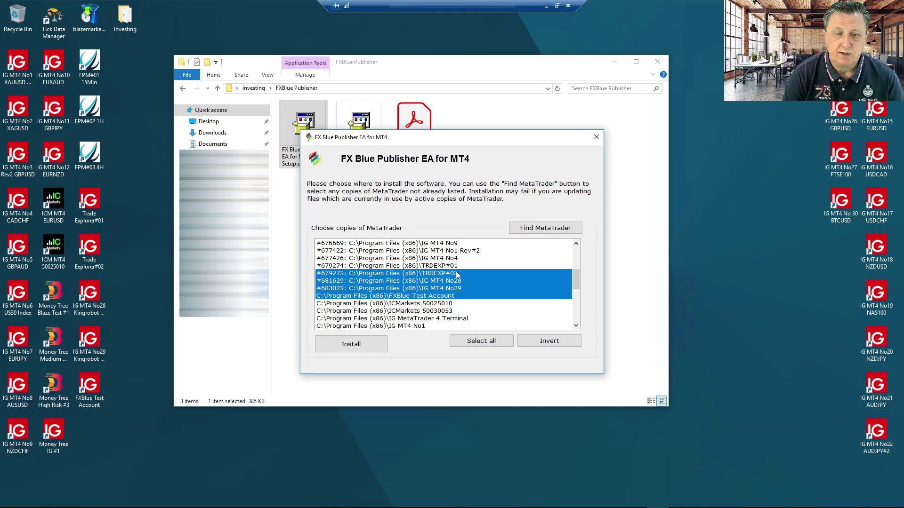
{"action": "left_click", "coordinate": [471, 251], "text": "ctrl"}
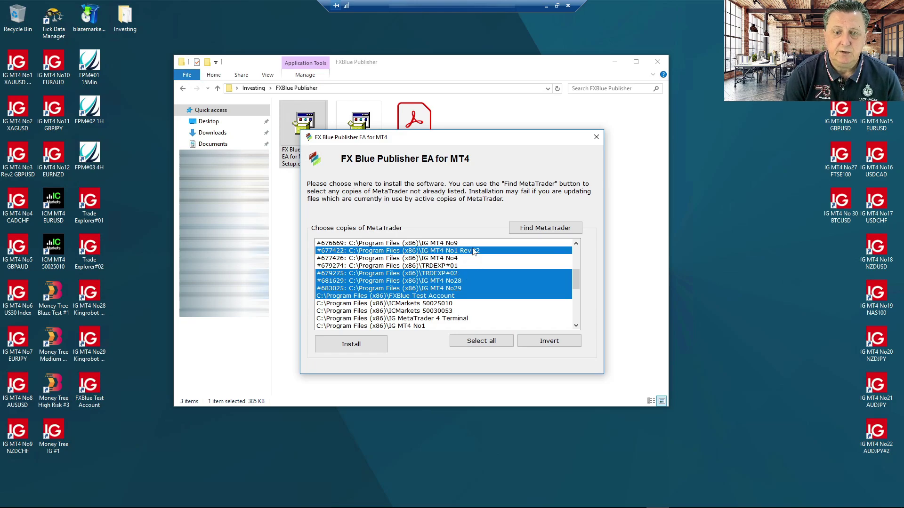
{"action": "left_click", "coordinate": [473, 251], "text": "ctrl"}
{"action": "left_click", "coordinate": [461, 274], "text": "ctrl"}
{"action": "left_click", "coordinate": [463, 281], "text": "ctrl"}
{"action": "left_click", "coordinate": [464, 289], "text": "ctrl"}
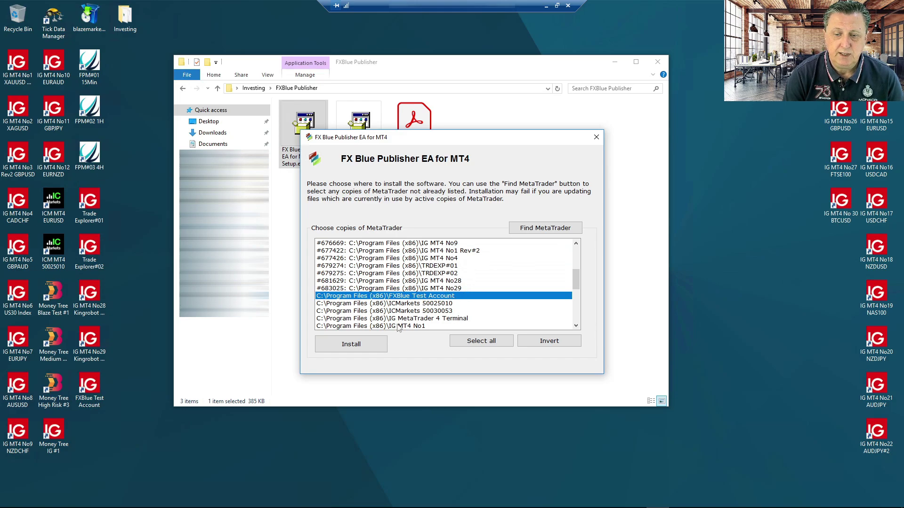
{"action": "left_click", "coordinate": [352, 345]}
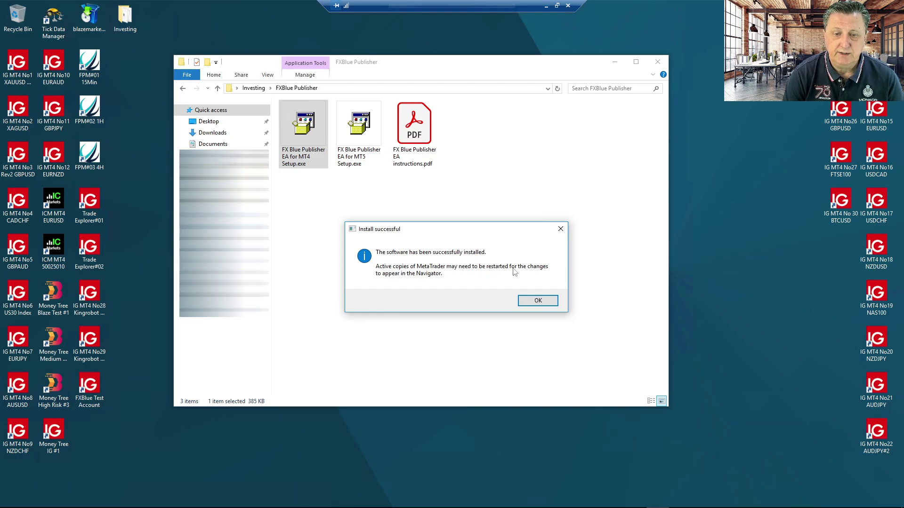
{"action": "left_click", "coordinate": [539, 301]}
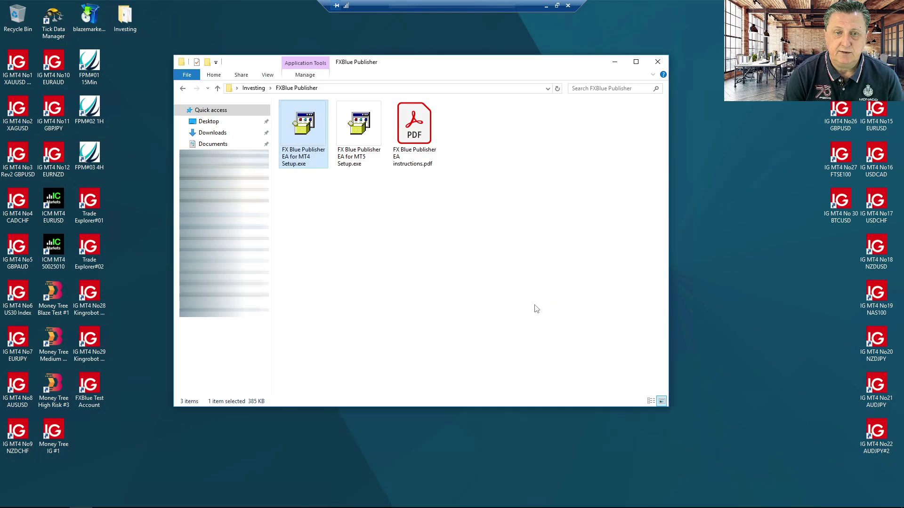
- Launch the FXBlue Test Account terminal and refresh Expert Advisors so FX Blue - Publisher appears
{"action": "double_click", "coordinate": [92, 385]}
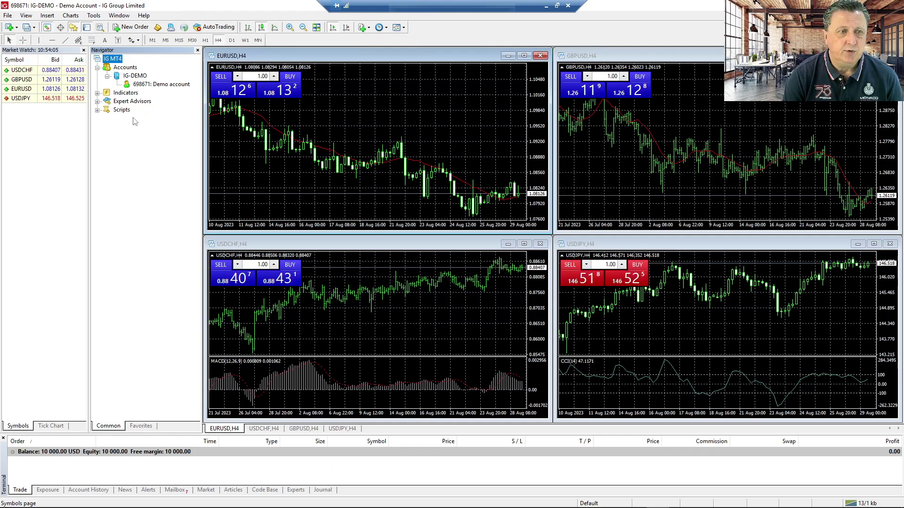
{"action": "left_click", "coordinate": [97, 101]}
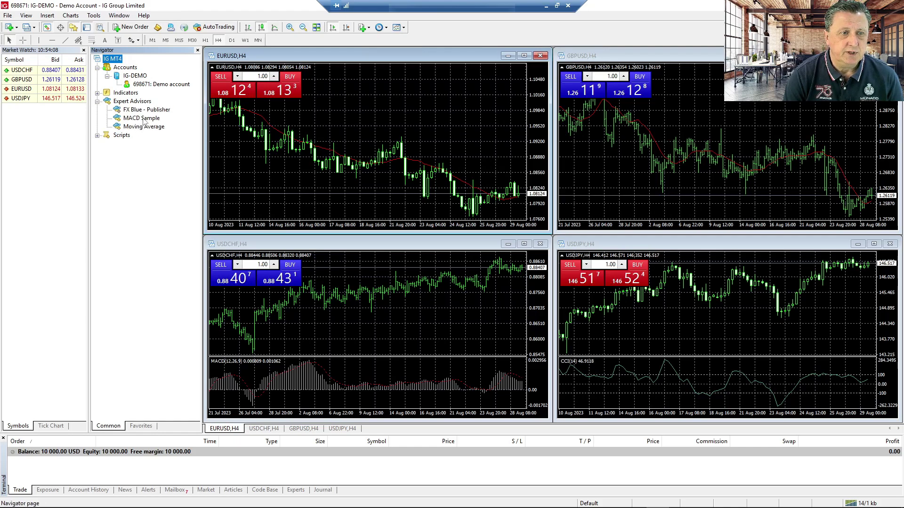
{"action": "left_click", "coordinate": [169, 109]}
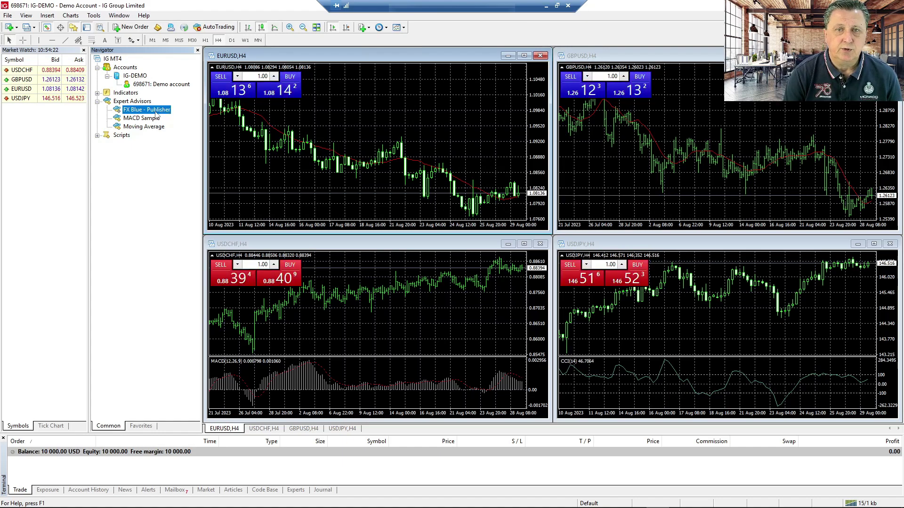
{"action": "left_click", "coordinate": [144, 102]}
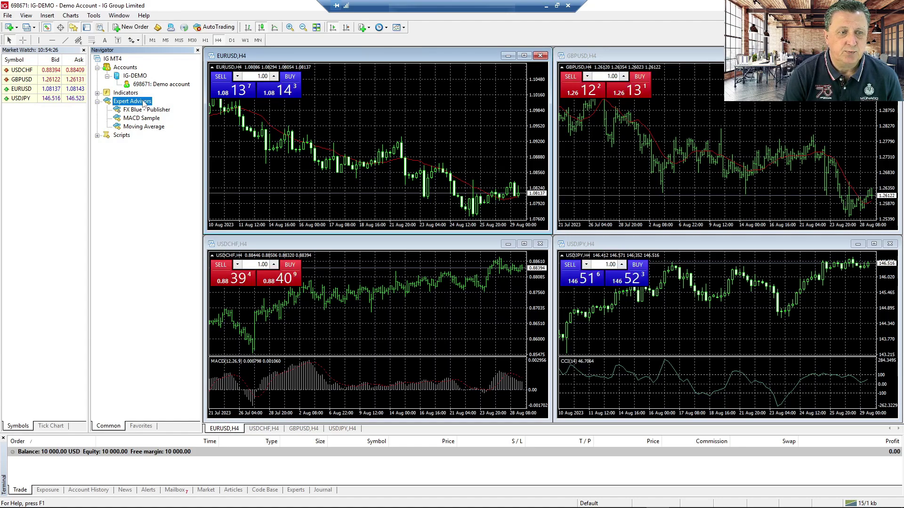
{"action": "right_click", "coordinate": [144, 102]}
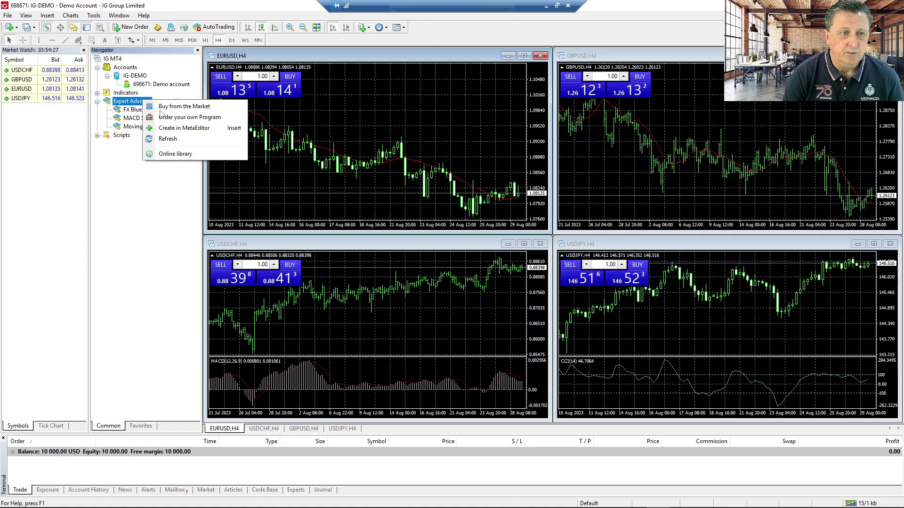
{"action": "left_click", "coordinate": [174, 139]}
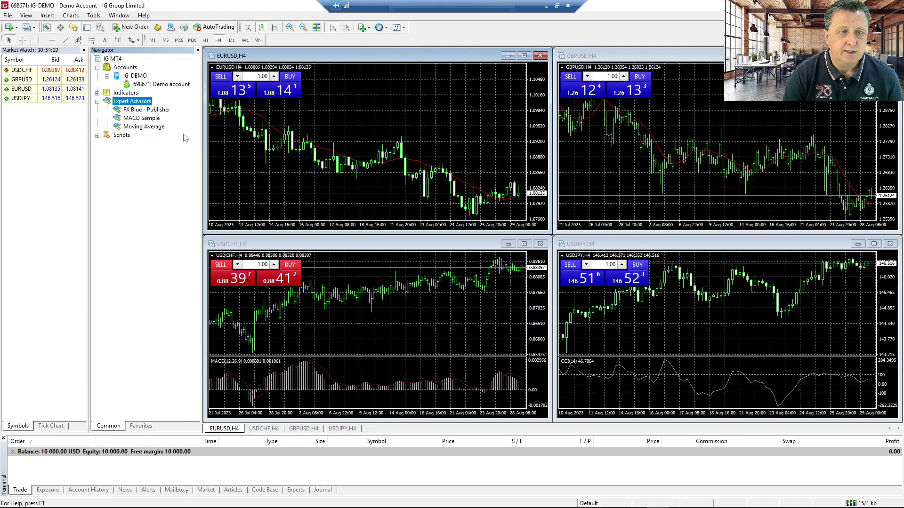
{"action": "left_click", "coordinate": [167, 111]}
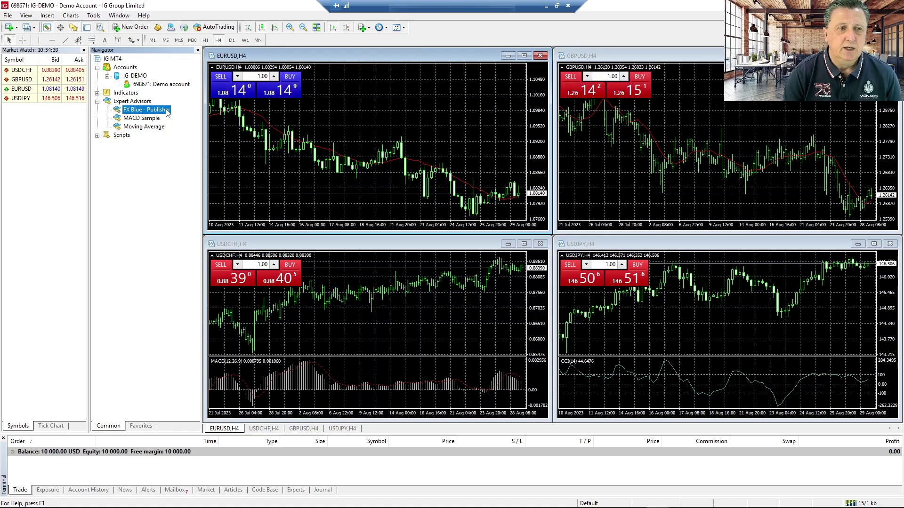
- Open a new USDCHF chart from Market Watch on the M15 timeframe
{"action": "right_click", "coordinate": [24, 70]}
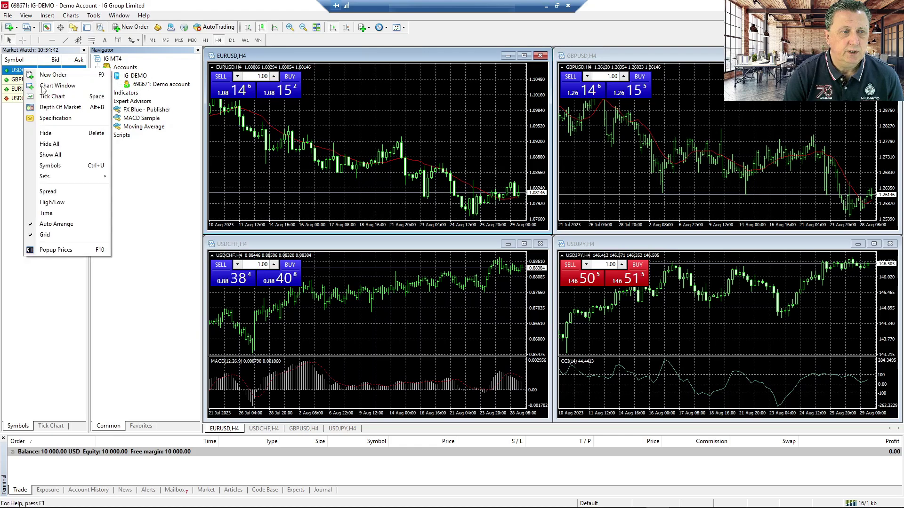
{"action": "left_click", "coordinate": [56, 87]}
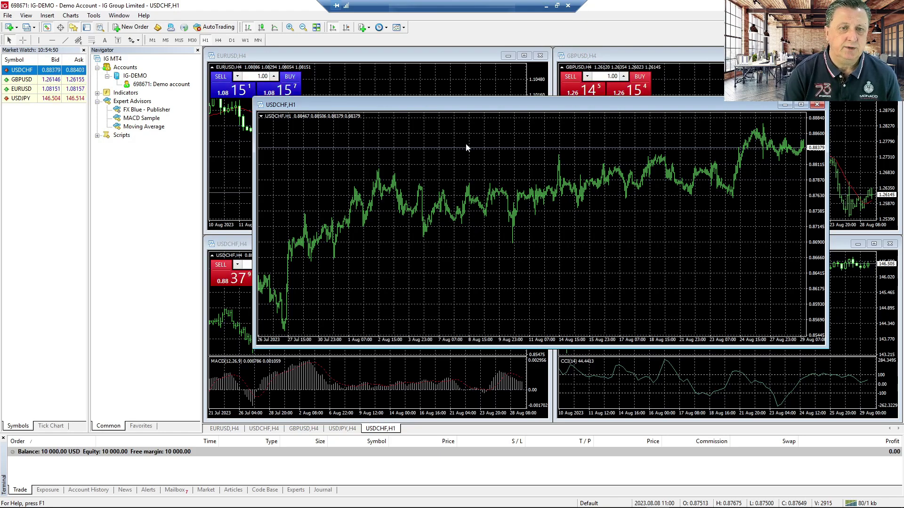
{"action": "left_click", "coordinate": [179, 40]}
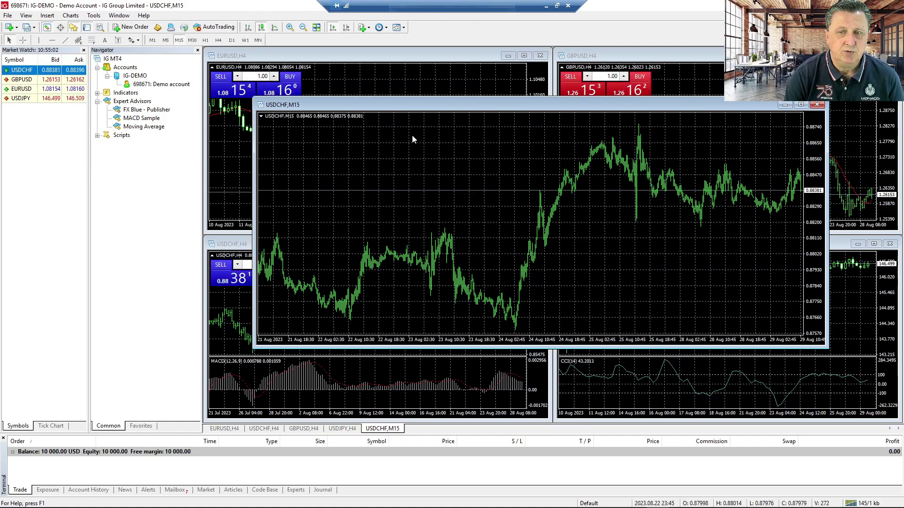
- Pick the FX Blue - Publisher expert advisor in the Navigator for attaching
{"action": "left_click", "coordinate": [159, 110]}
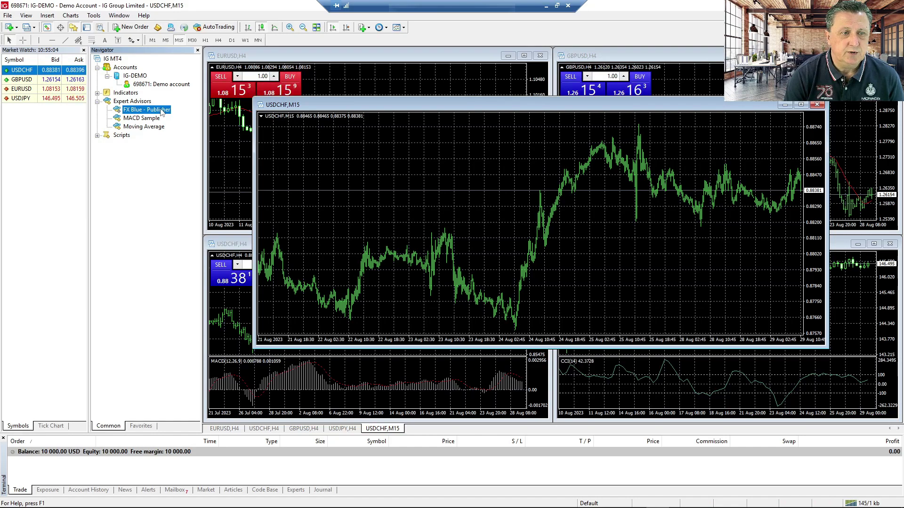
{"action": "right_click", "coordinate": [161, 111]}
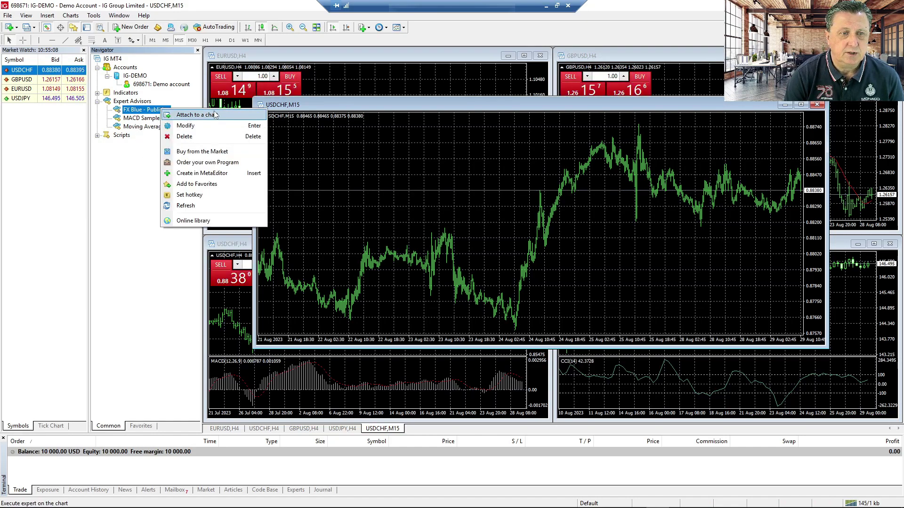
{"action": "left_click", "coordinate": [127, 181]}
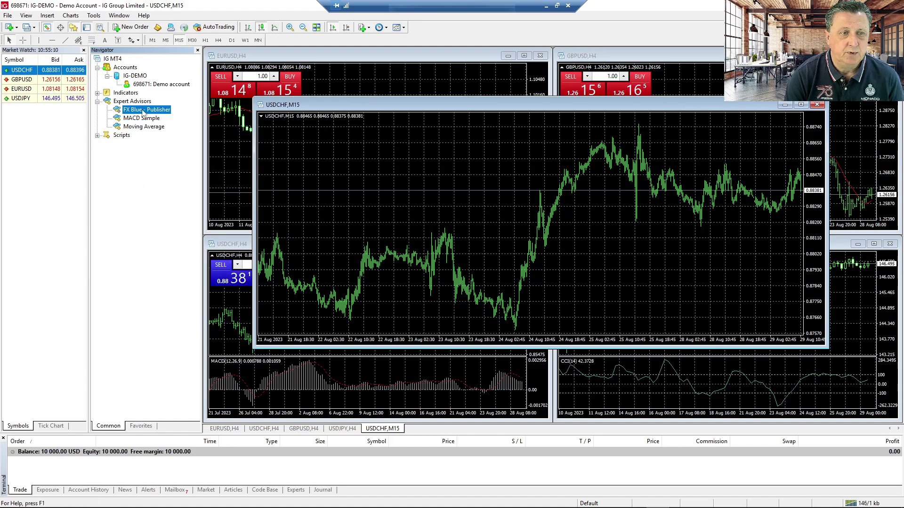
- Drop FX Blue - Publisher onto the USDCHF M15 chart with Allow live trading enabled
{"action": "left_click_drag", "start_coordinate": [143, 111], "coordinate": [455, 168]}
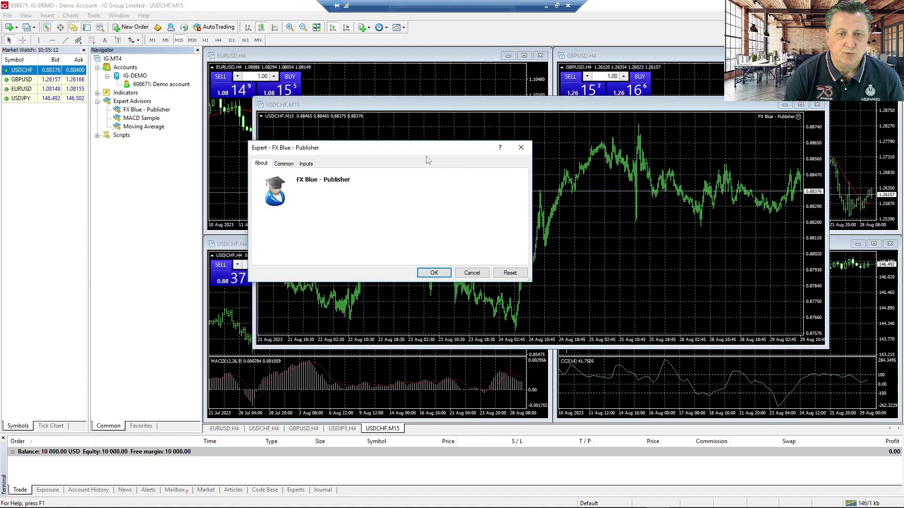
{"action": "left_click_drag", "start_coordinate": [412, 148], "coordinate": [569, 112]}
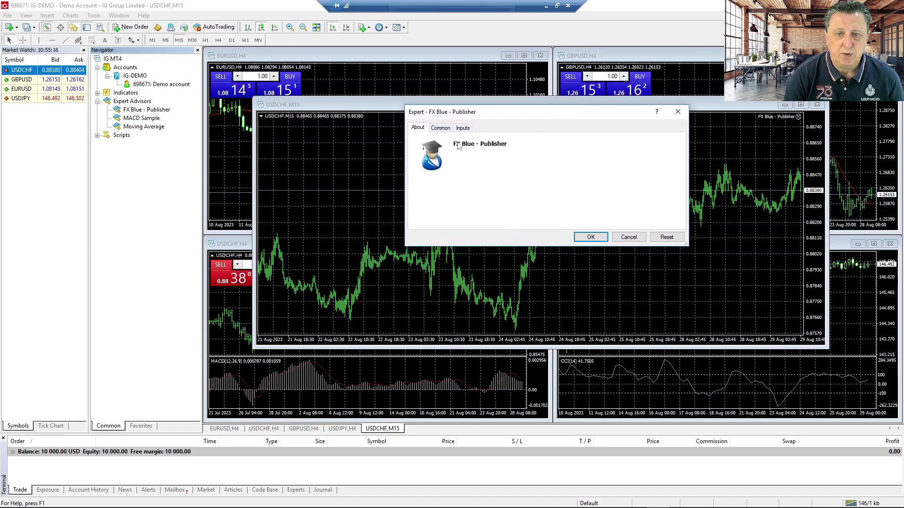
{"action": "left_click", "coordinate": [441, 127]}
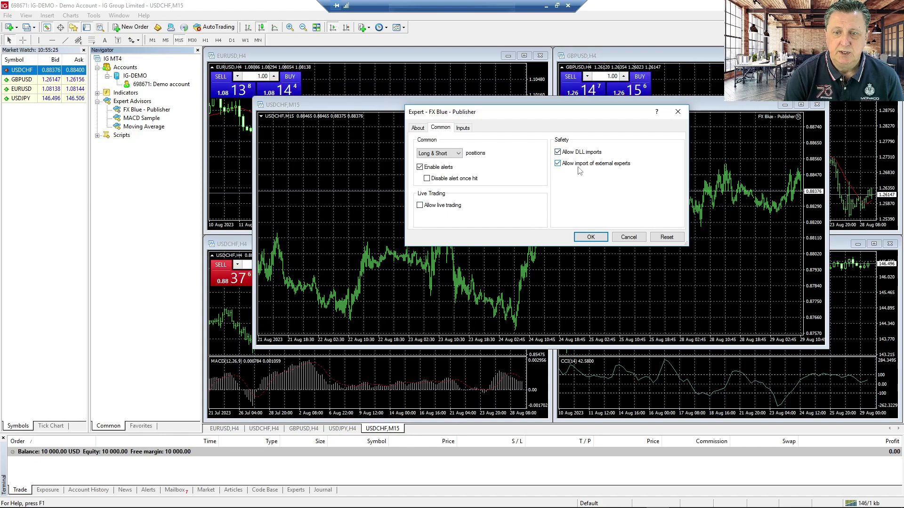
{"action": "left_click", "coordinate": [424, 207]}
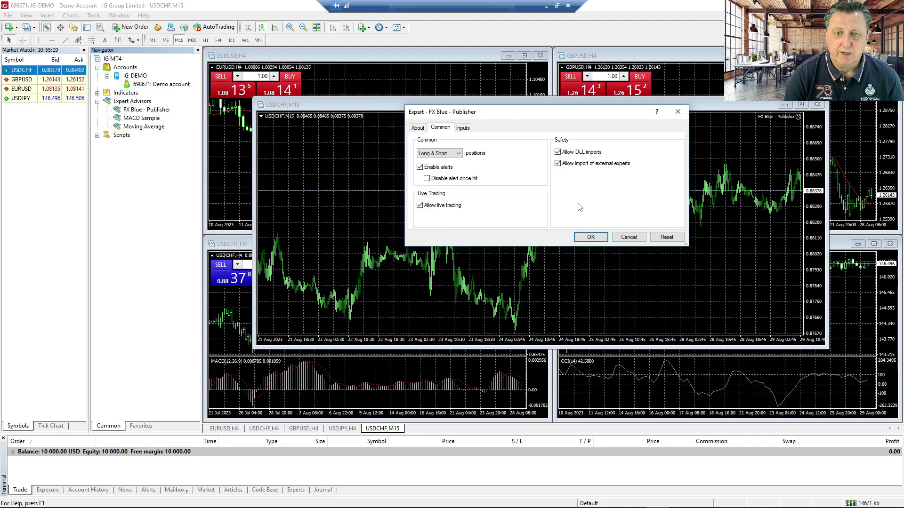
{"action": "left_click", "coordinate": [463, 129]}
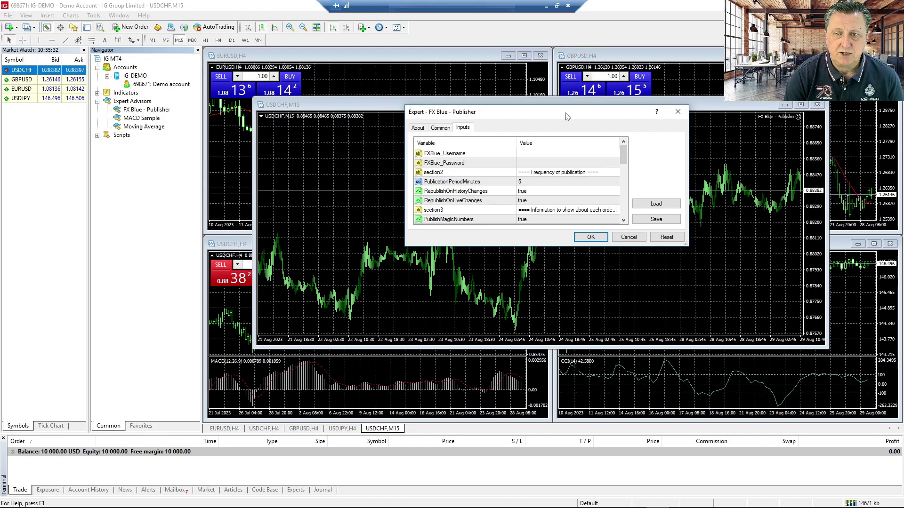
- Enter the FX Blue username and password in the Publisher EA inputs and apply them
{"action": "left_click_drag", "start_coordinate": [560, 112], "coordinate": [585, 110]}
{"action": "double_click", "coordinate": [586, 103]}
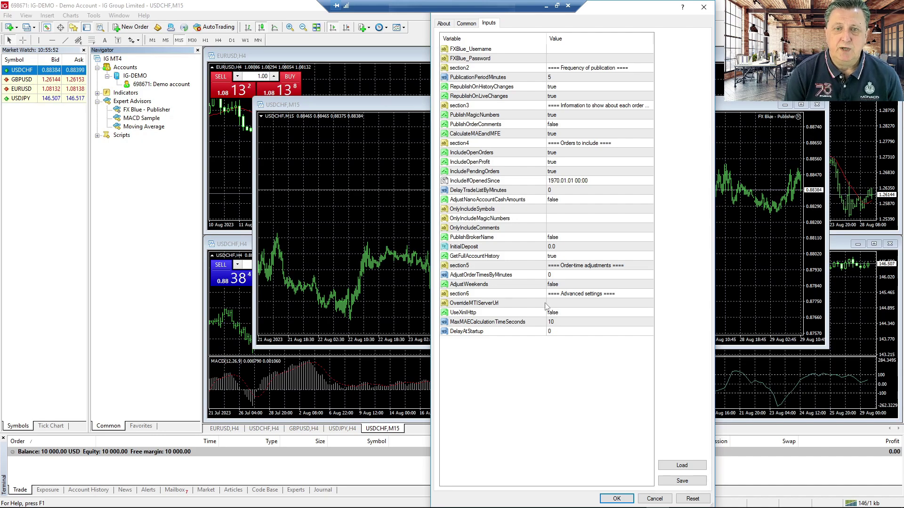
{"action": "double_click", "coordinate": [562, 49]}
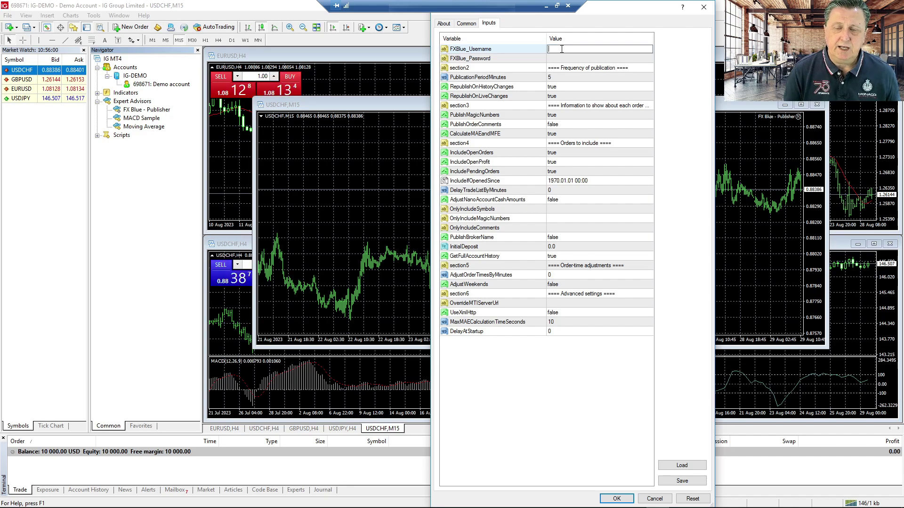
{"action": "key", "text": "ctrl+v"}
{"action": "left_click", "coordinate": [520, 70]}
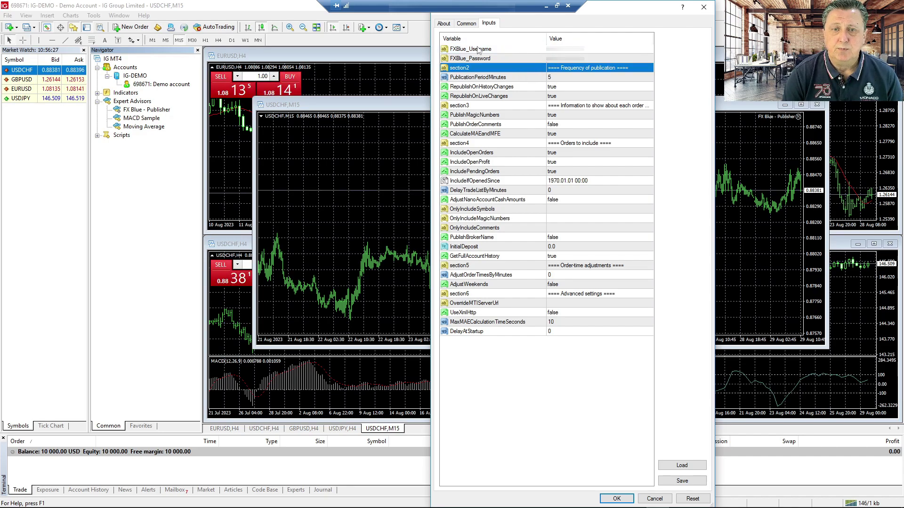
{"action": "left_click", "coordinate": [588, 60]}
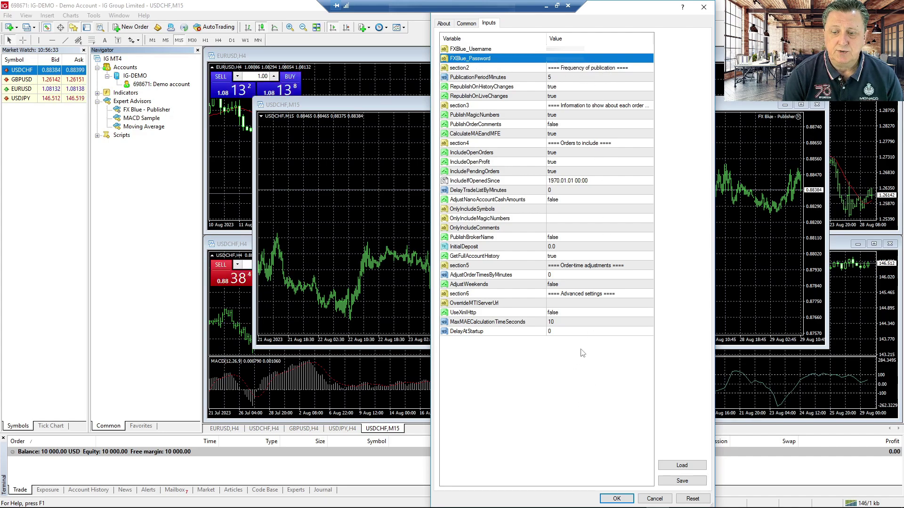
{"action": "left_click", "coordinate": [617, 499]}
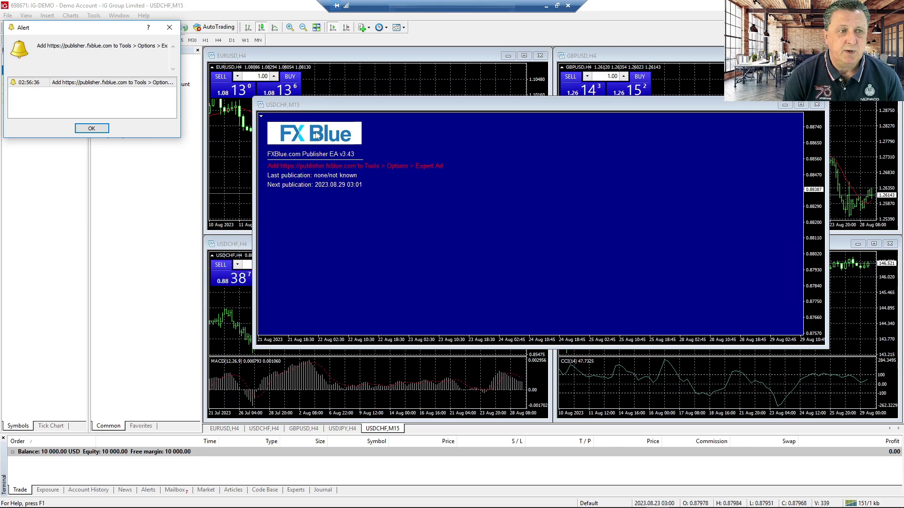
- Reposition and widen the alert about allowing the FX Blue publisher URL, then dismiss it
{"action": "left_click_drag", "start_coordinate": [110, 31], "coordinate": [561, 147]}
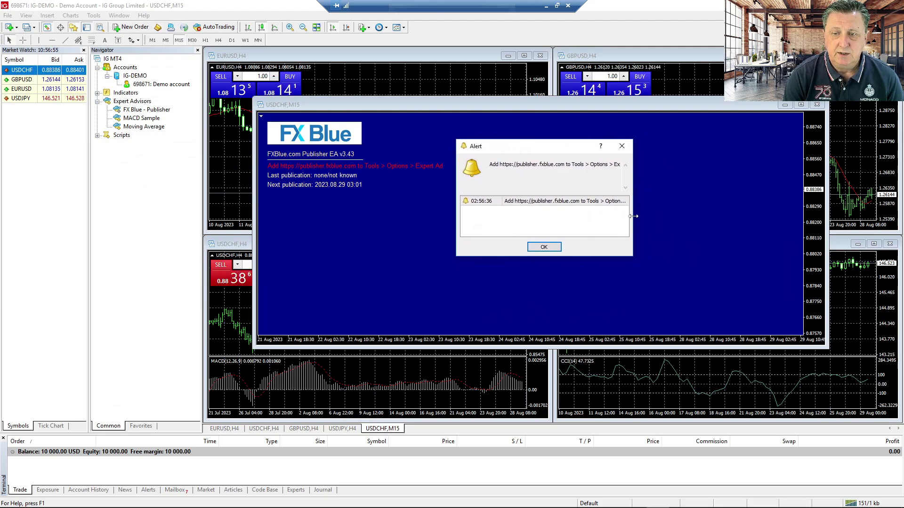
{"action": "left_click_drag", "start_coordinate": [632, 217], "coordinate": [743, 217]}
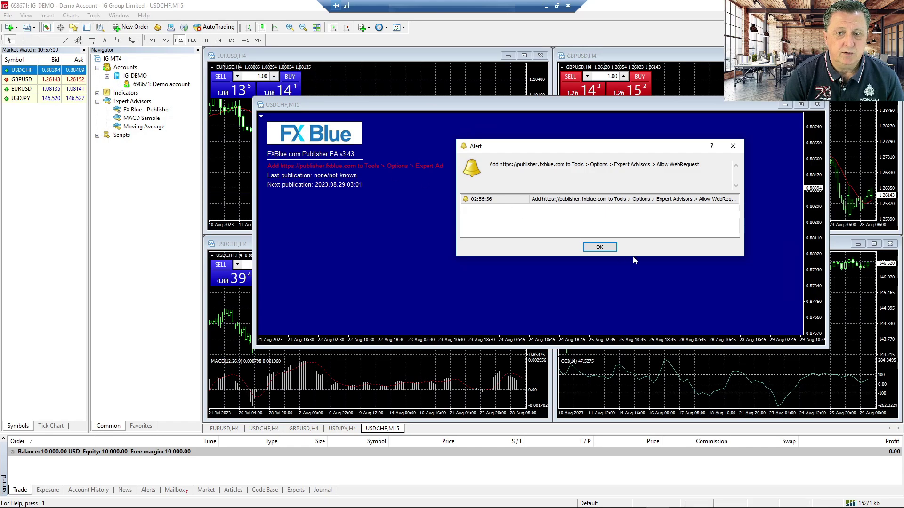
{"action": "left_click", "coordinate": [608, 250]}
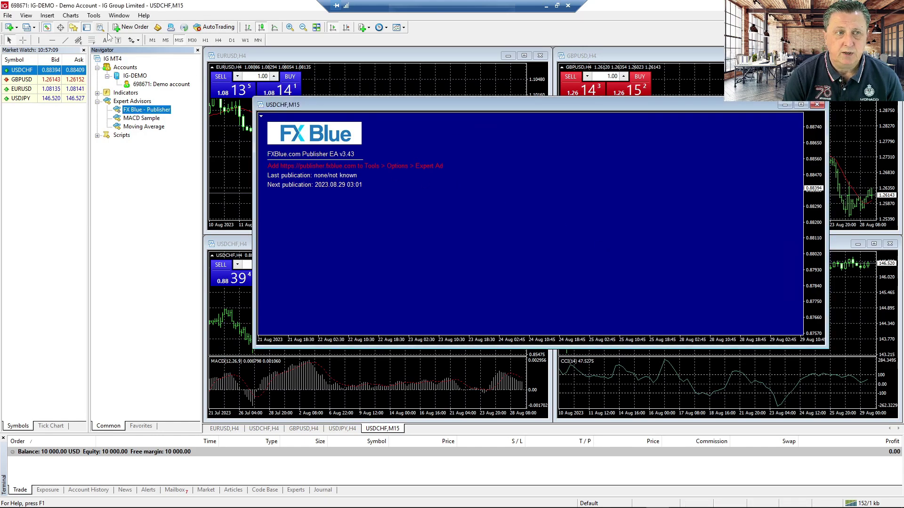
{"action": "left_click", "coordinate": [93, 16]}
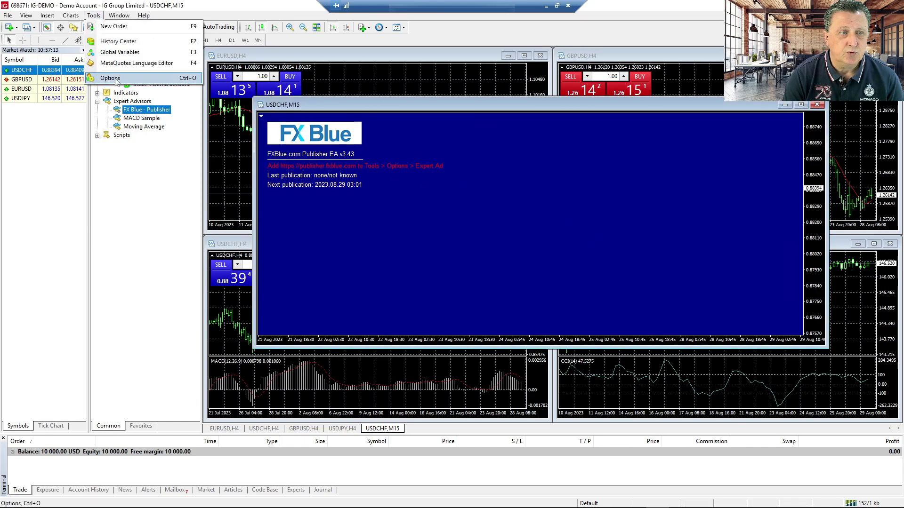
{"action": "left_click", "coordinate": [110, 79]}
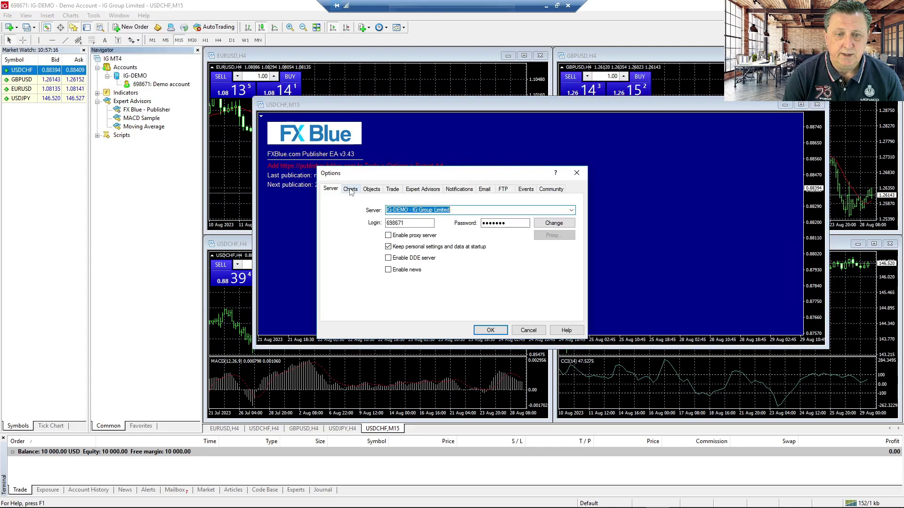
{"action": "left_click", "coordinate": [429, 190]}
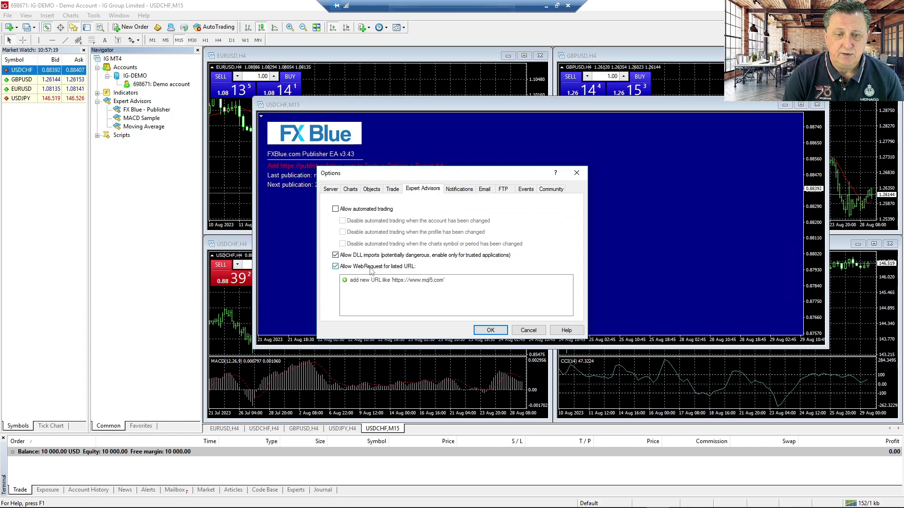
{"action": "left_click", "coordinate": [403, 281]}
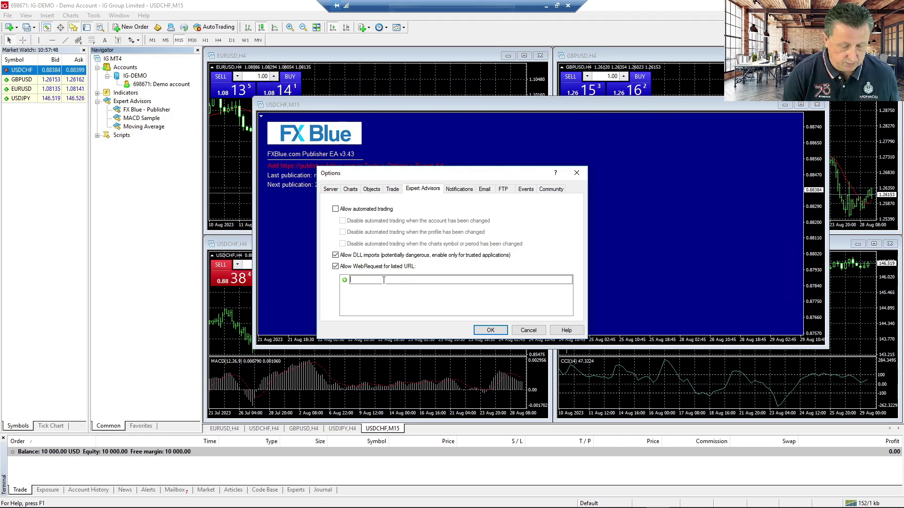
{"action": "type", "text": "https://publisher.fxblue.com"}
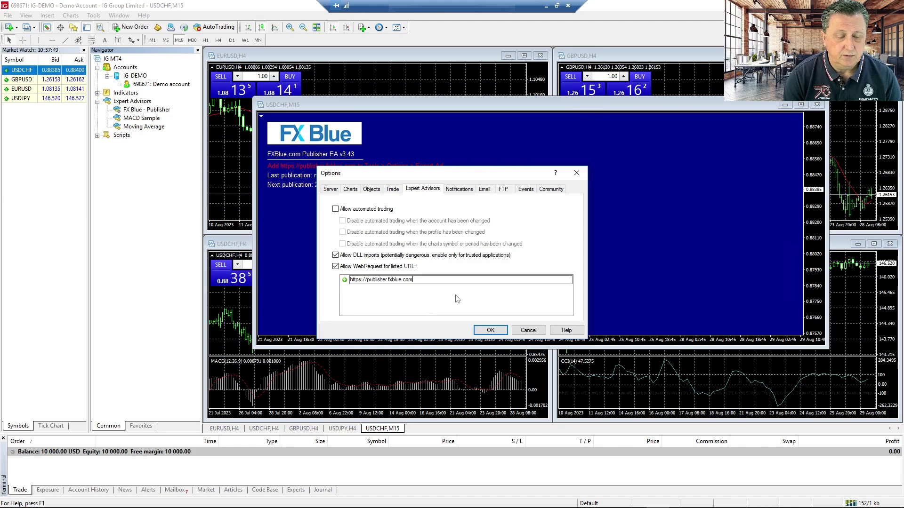
{"action": "key", "text": "Return"}
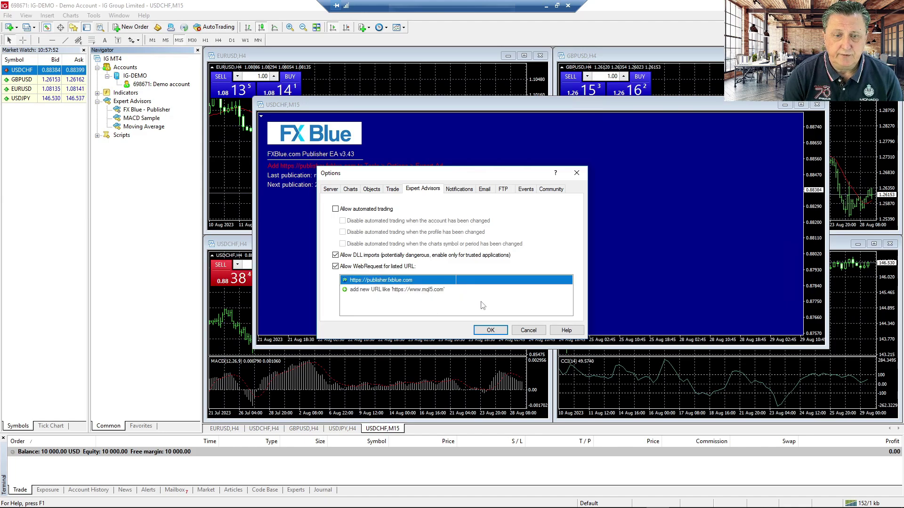
{"action": "left_click", "coordinate": [489, 330]}
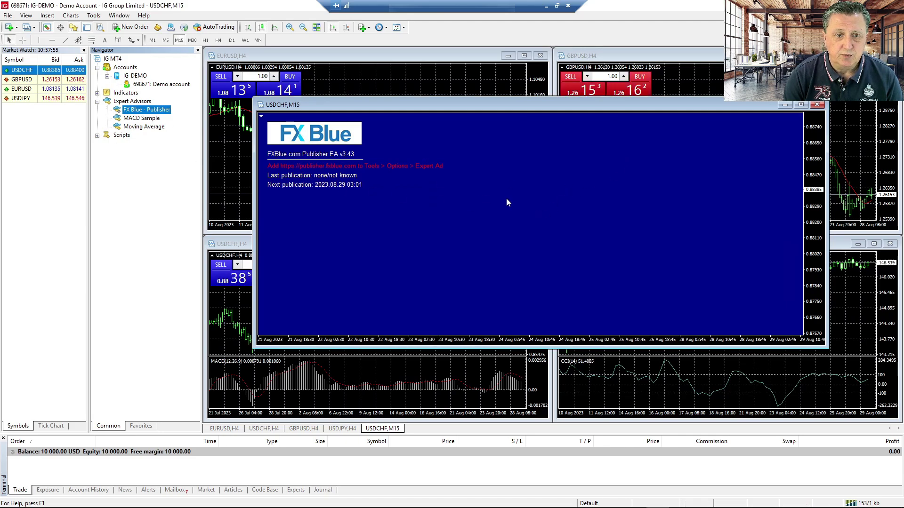
- Re-apply the Publisher EA properties on the USDCHF M15 chart with F7 so it publishes
{"action": "left_click", "coordinate": [591, 164]}
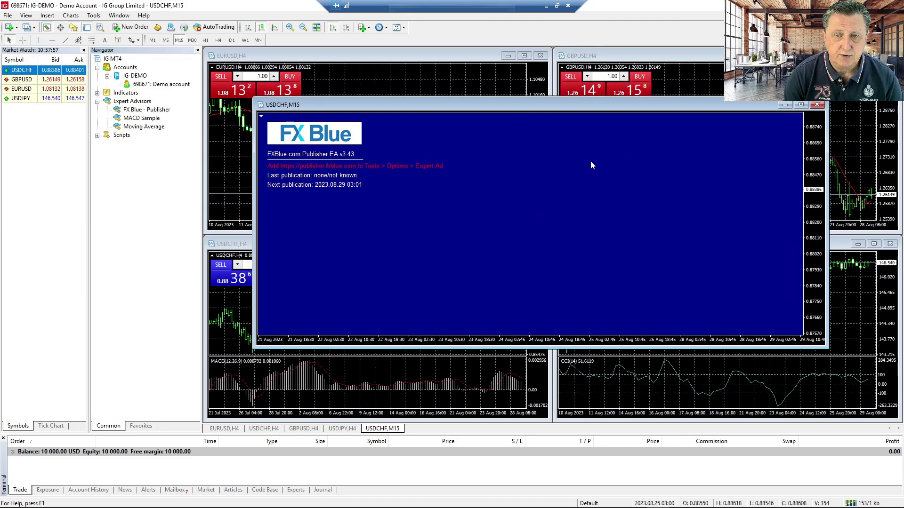
{"action": "key", "text": "F7"}
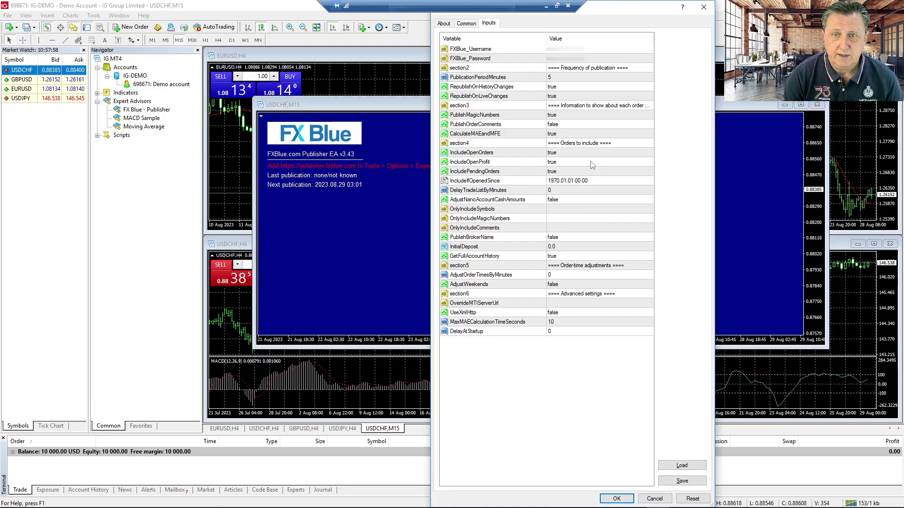
{"action": "left_click", "coordinate": [616, 498]}
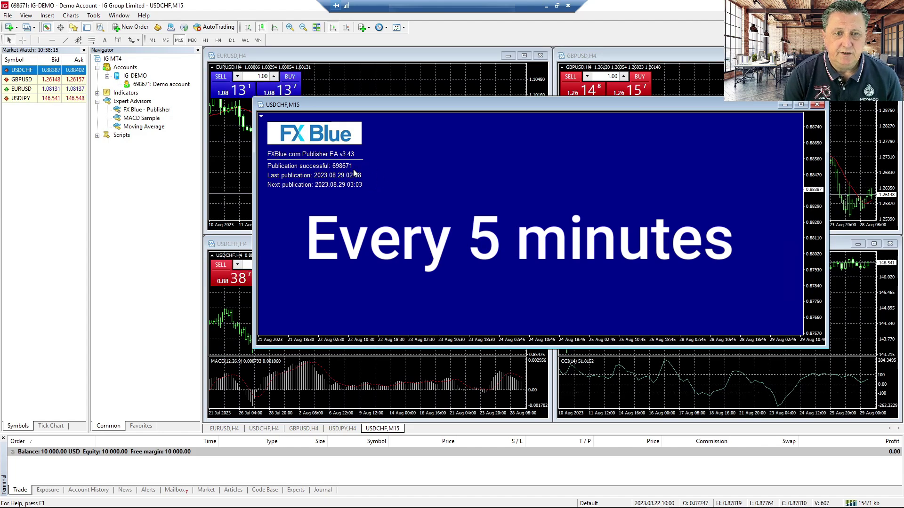
- Hide the Navigator and Market Watch panels and tile all chart windows
{"action": "left_click", "coordinate": [197, 50]}
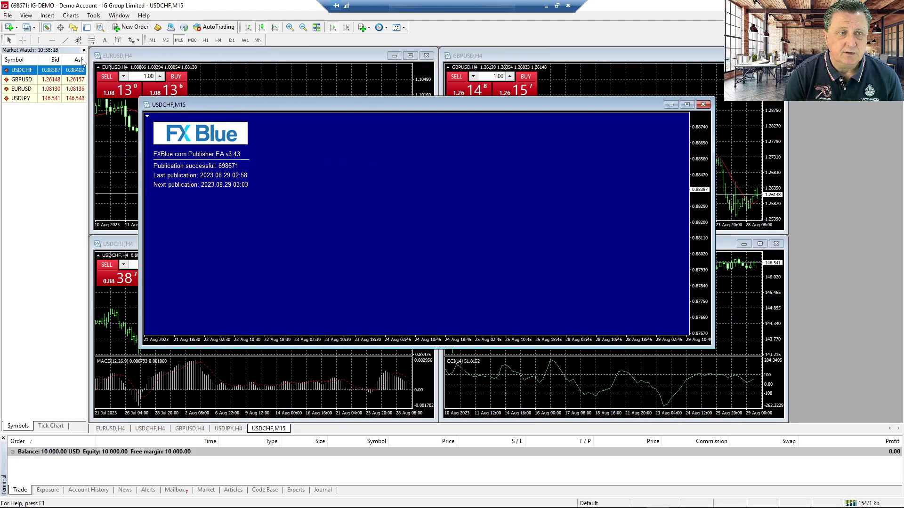
{"action": "key", "text": "ctrl+m"}
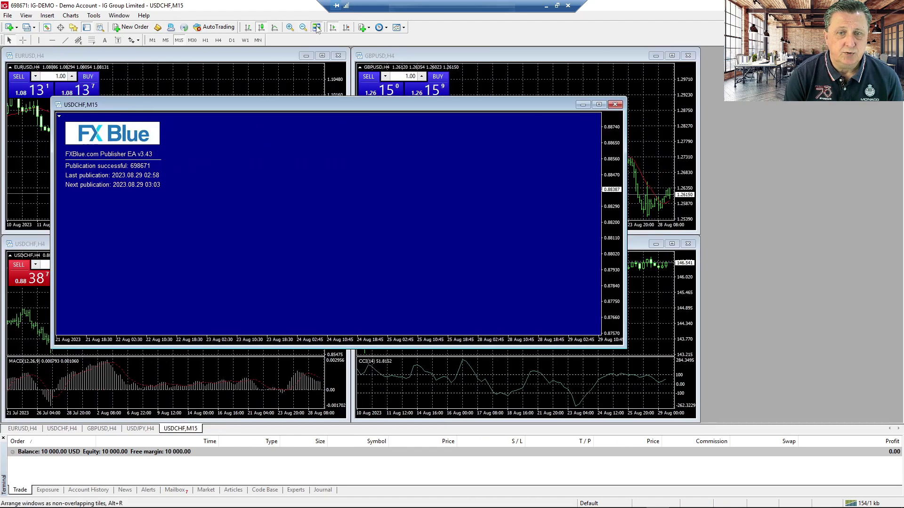
{"action": "left_click", "coordinate": [316, 26]}
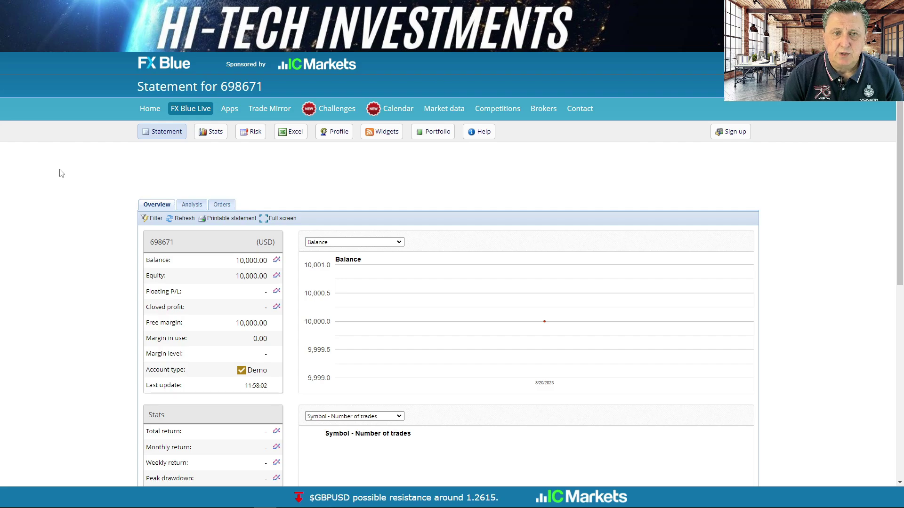
- Scroll the FX Blue statement, highlighting the account number and the 10,000.00 balance
{"action": "scroll", "coordinate": [66, 172], "scroll_direction": "down", "scroll_amount": 2}
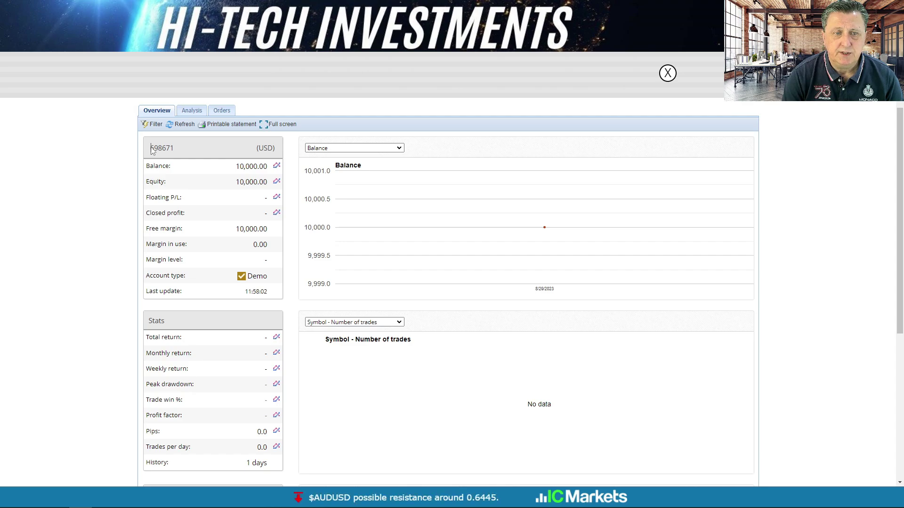
{"action": "left_click_drag", "start_coordinate": [150, 149], "coordinate": [180, 147]}
{"action": "left_click_drag", "start_coordinate": [237, 166], "coordinate": [267, 167]}
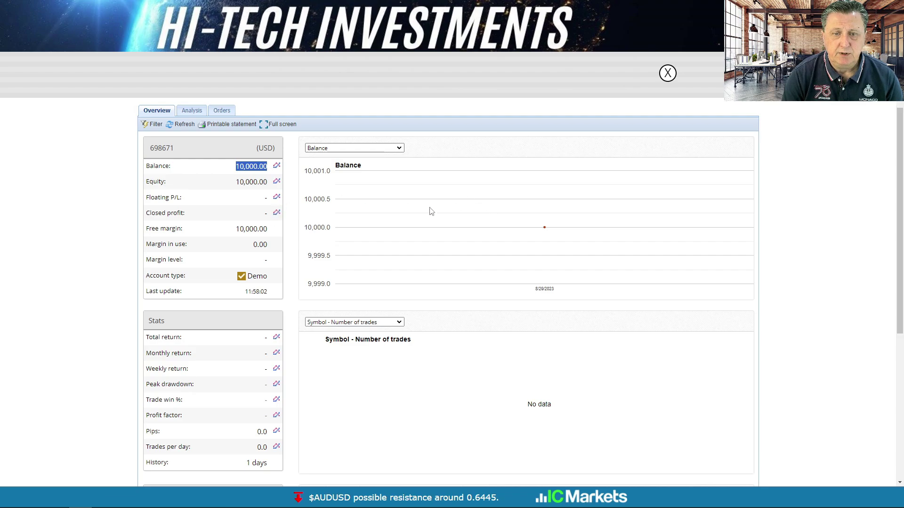
{"action": "scroll", "coordinate": [523, 242], "scroll_direction": "down", "scroll_amount": 2}
{"action": "scroll", "coordinate": [522, 241], "scroll_direction": "down", "scroll_amount": 1}
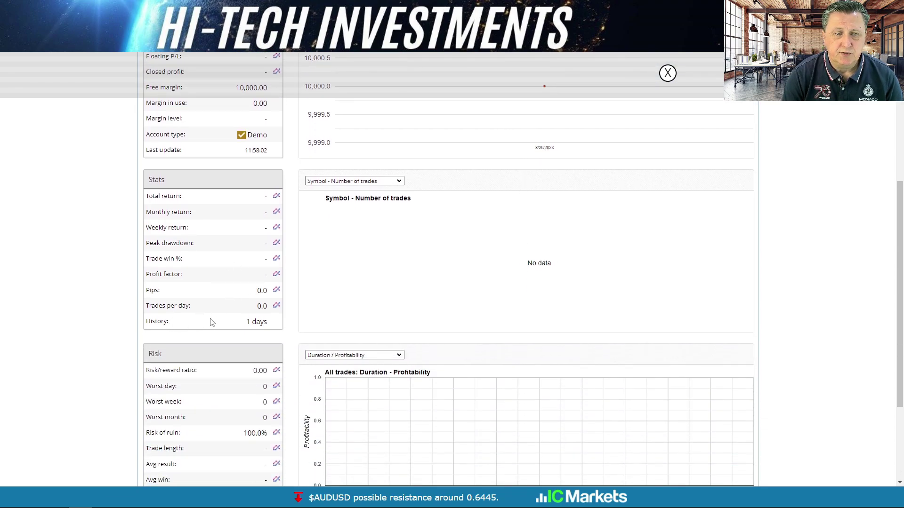
{"action": "scroll", "coordinate": [425, 289], "scroll_direction": "up", "scroll_amount": 3}
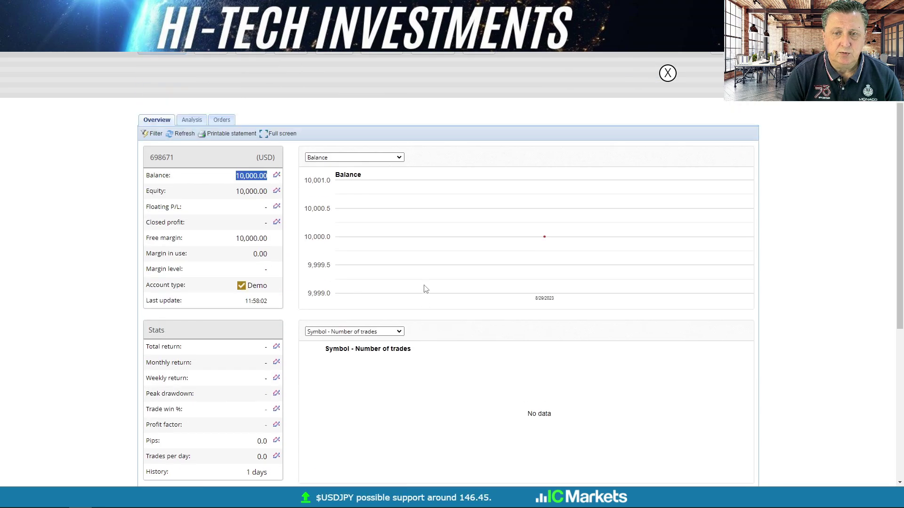
{"action": "scroll", "coordinate": [425, 289], "scroll_direction": "up", "scroll_amount": 2}
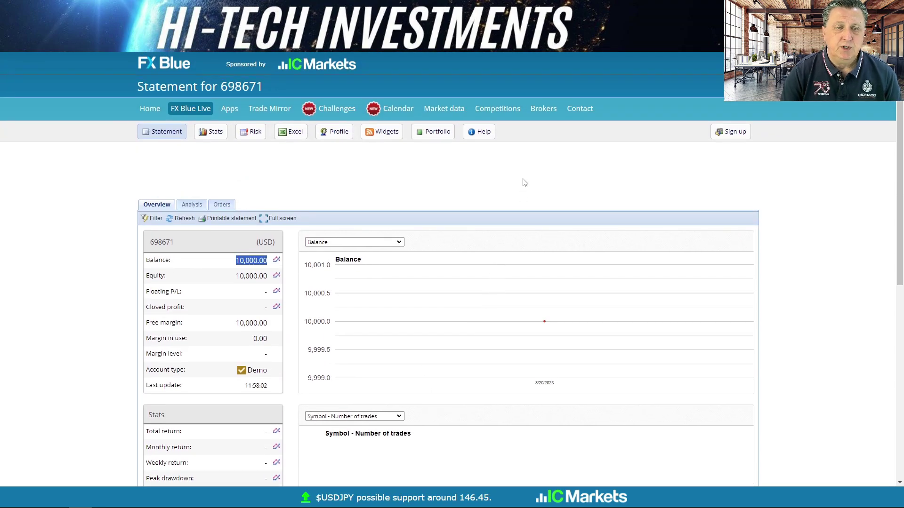